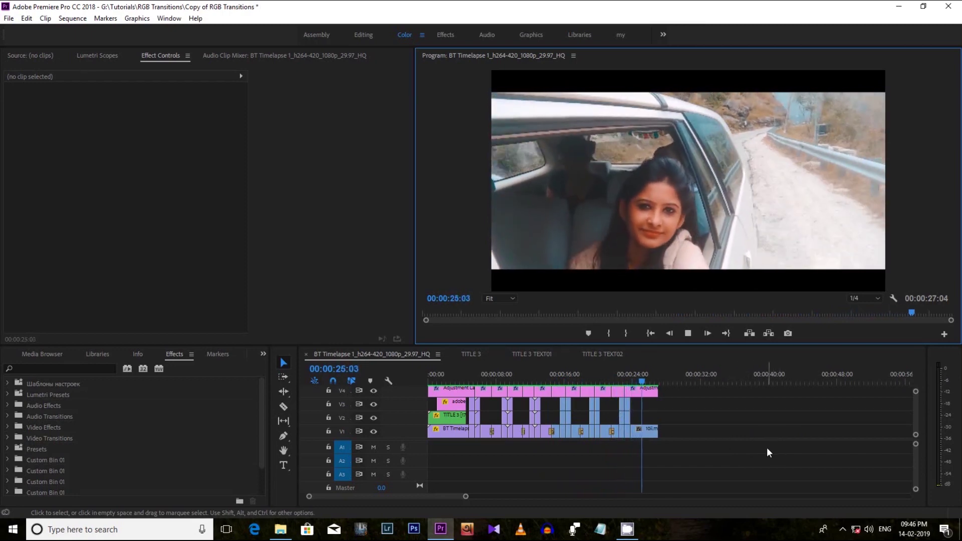
Replay the timeline's flash transitions from about 4 seconds through the Type 6 Distortion Flash Scale example.
left_click_drag(470, 375, 468, 375)
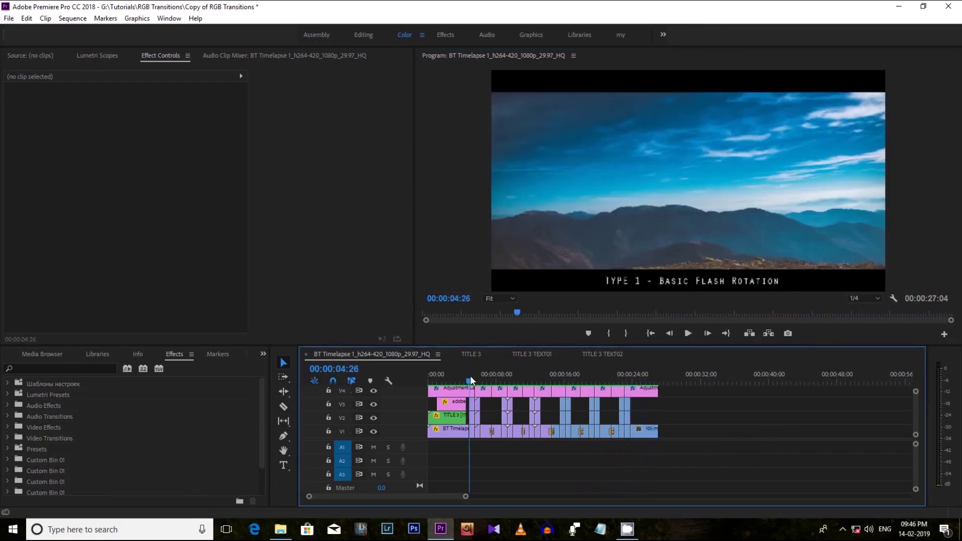
left_click(689, 331)
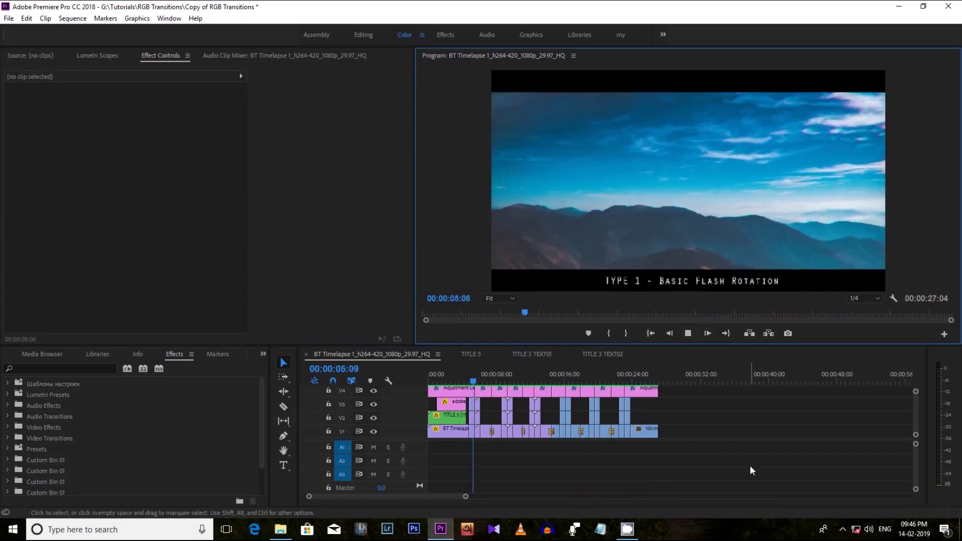
left_click(687, 334)
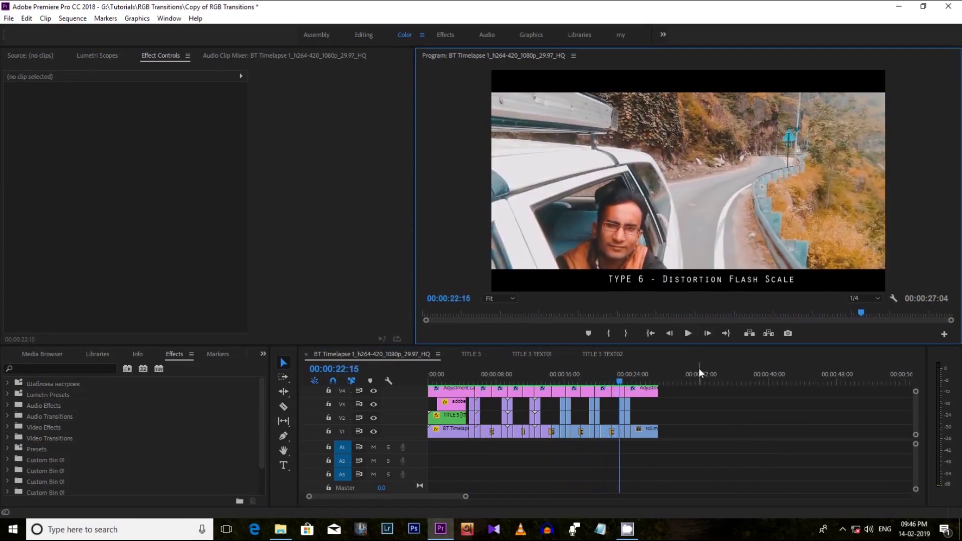
Use Extract Here on the RGB Flash Transitions archive in the desktop RGB folder, then return to Premiere.
left_click(898, 7)
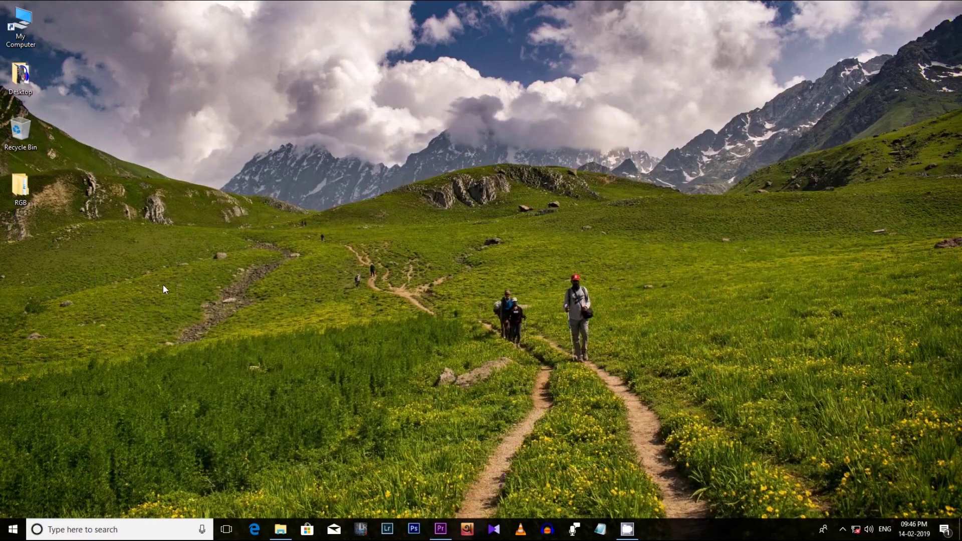
double_click(21, 186)
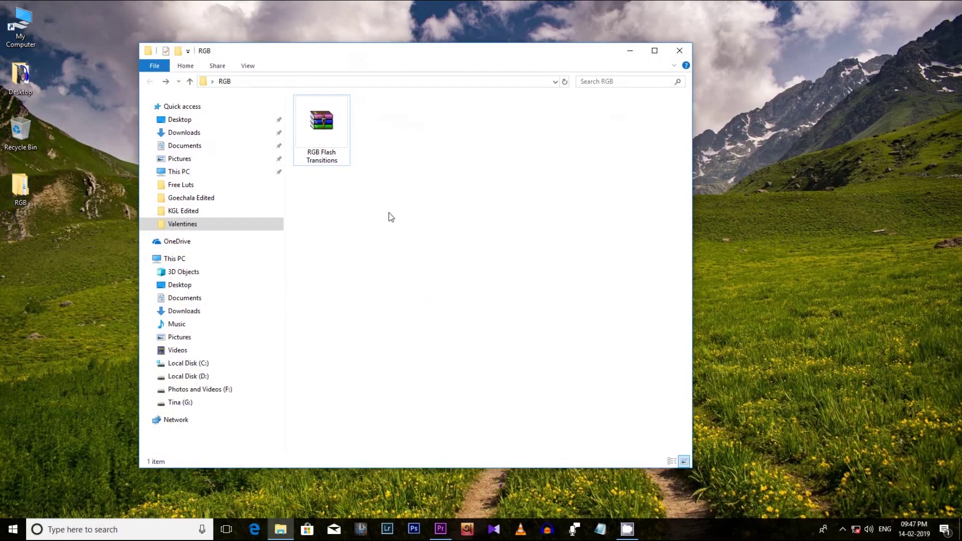
left_click(321, 131)
right_click(345, 167)
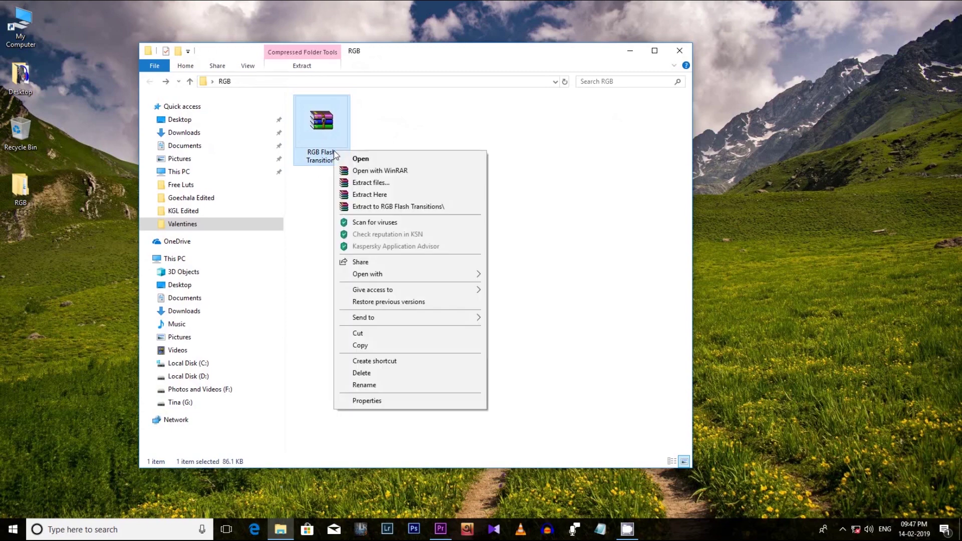
left_click(360, 195)
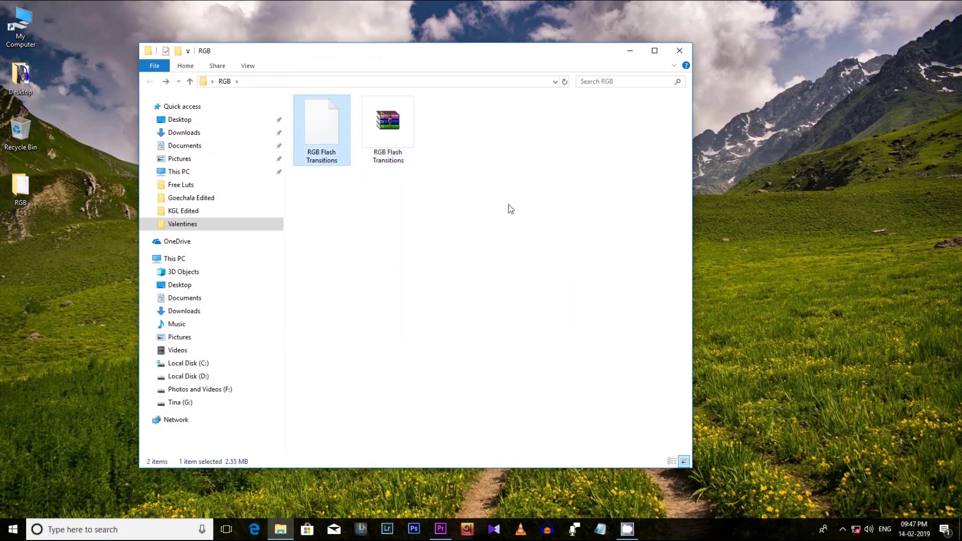
left_click(633, 52)
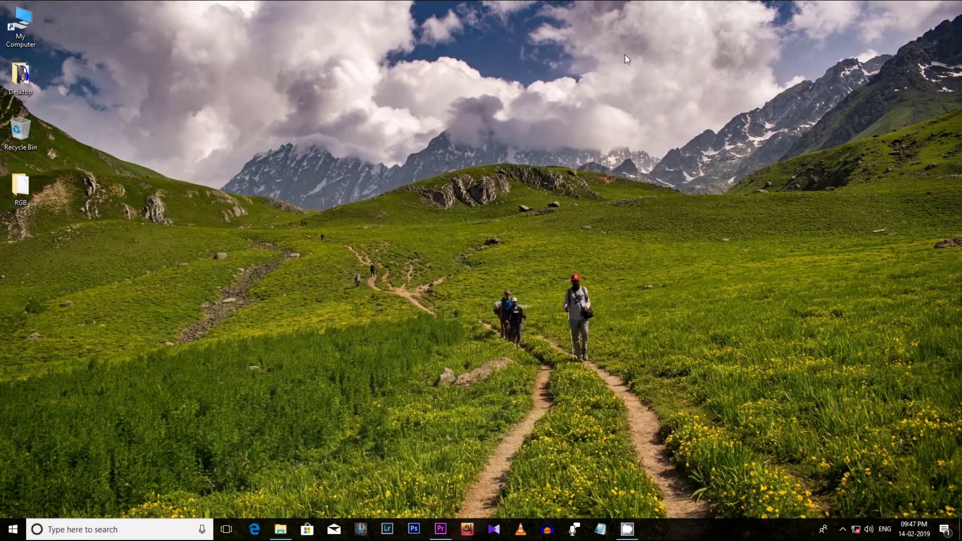
left_click(440, 528)
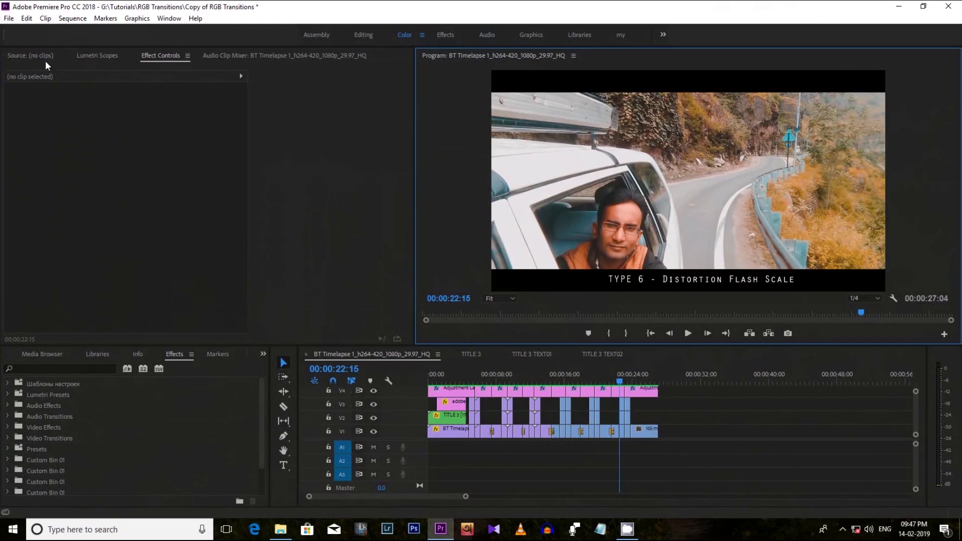
Look through the File menu, then bring up the Presets bin's context menu in the Effects panel.
left_click(9, 19)
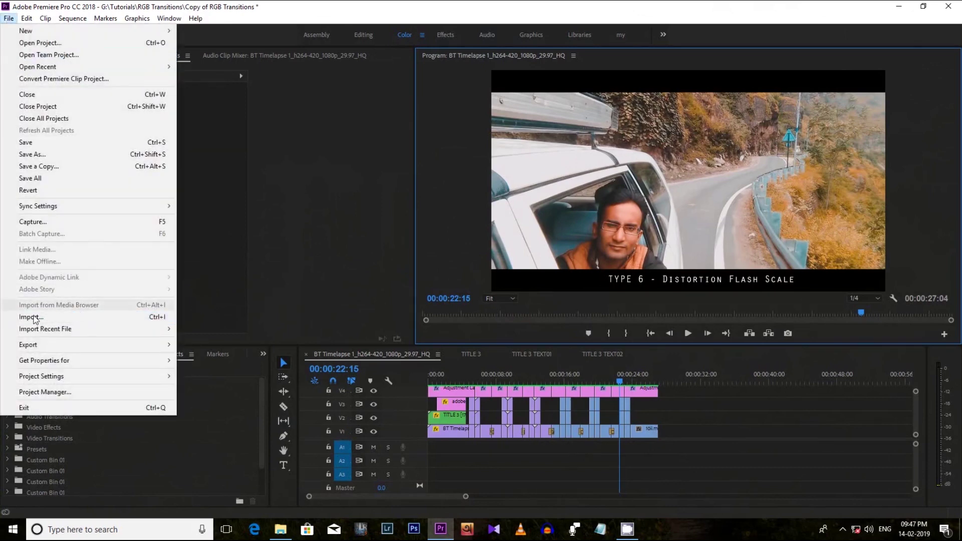
mouse_move(46, 328)
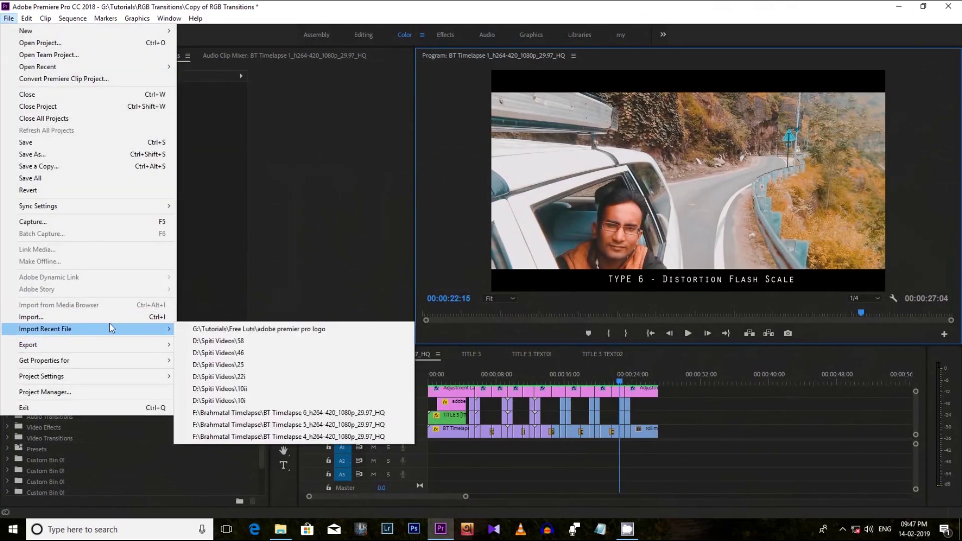
left_click(345, 293)
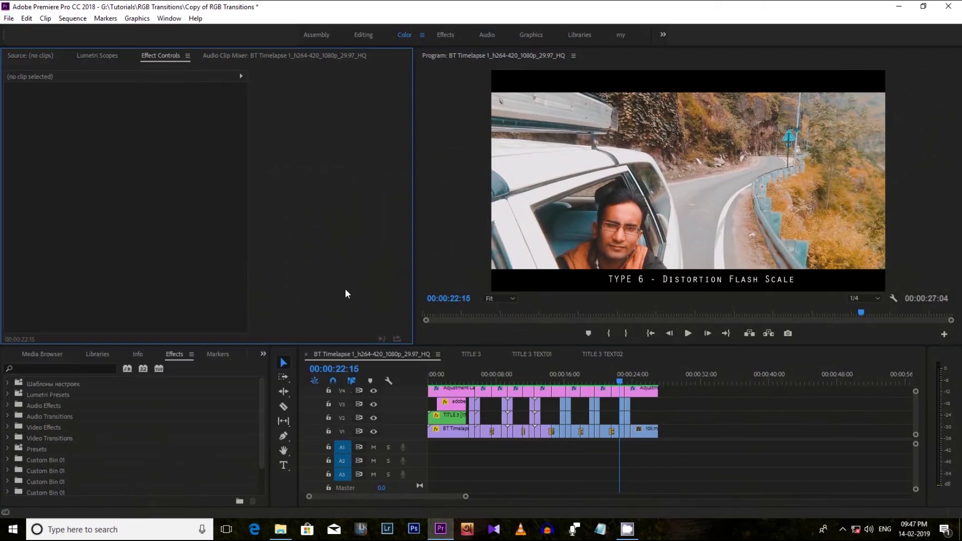
left_click(185, 353)
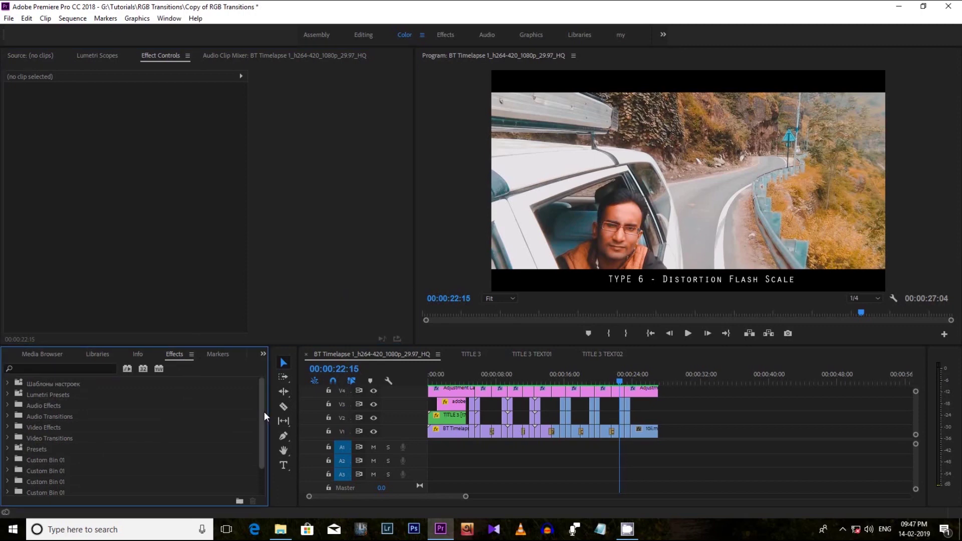
scroll(266, 403, "down", 1)
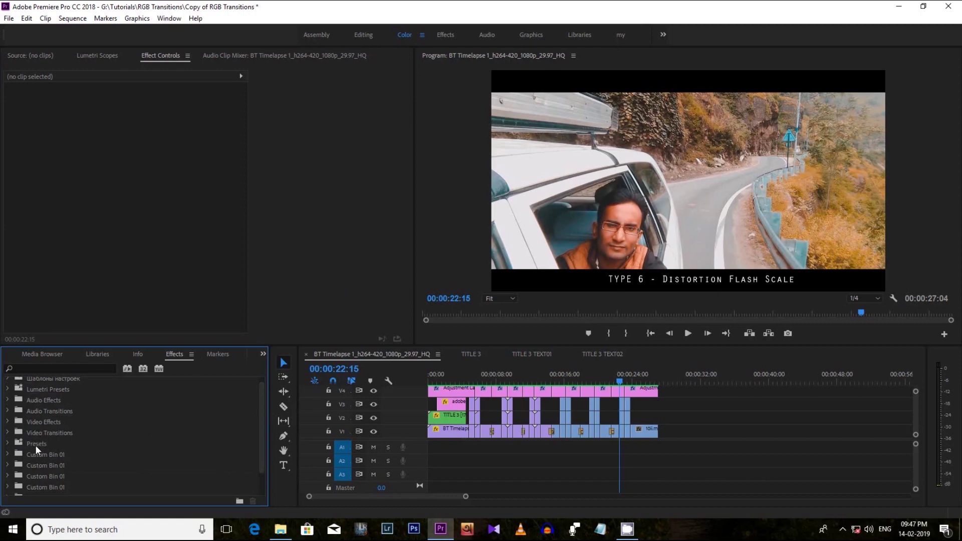
left_click(35, 444)
right_click(36, 443)
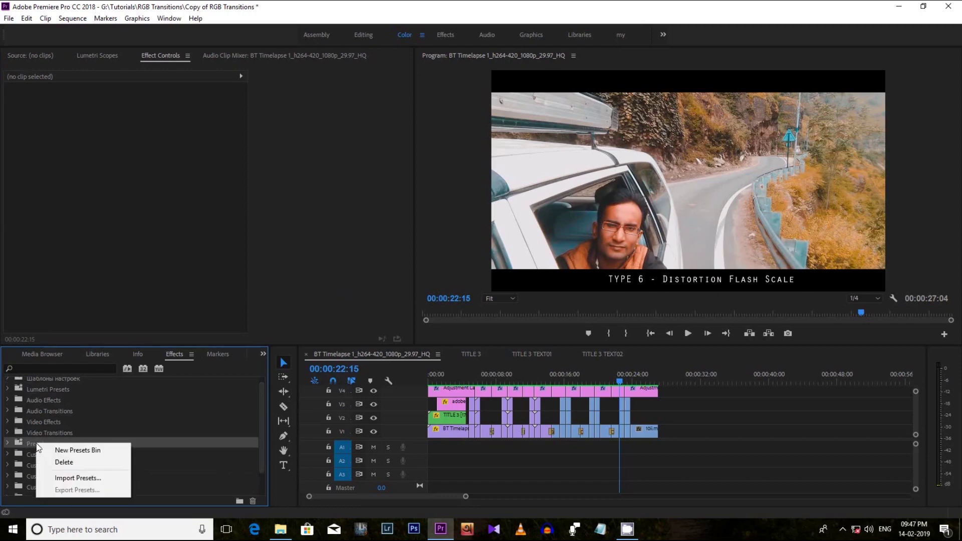
Import the RGB Flash Transitions preset file from the RGB folder and filter Effects by 'rgb'.
left_click(77, 478)
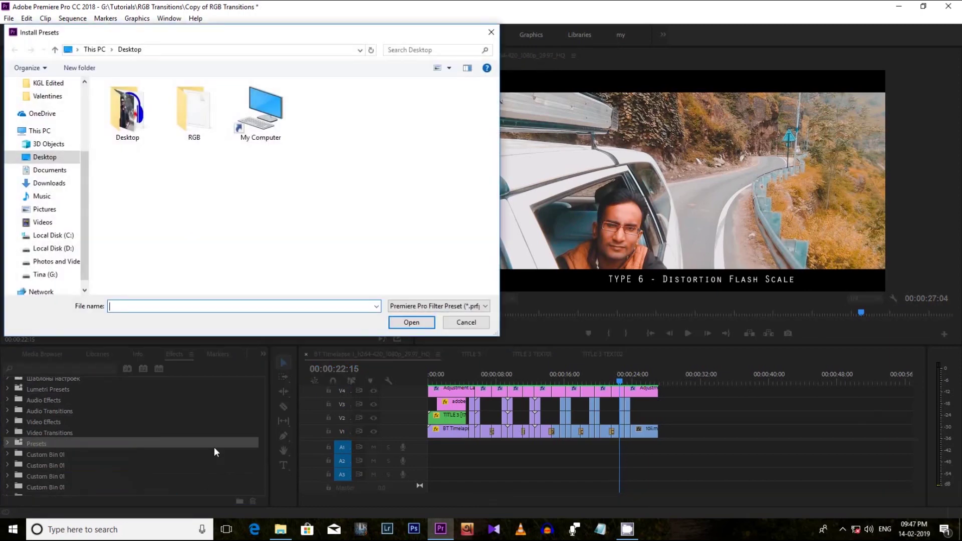
double_click(194, 111)
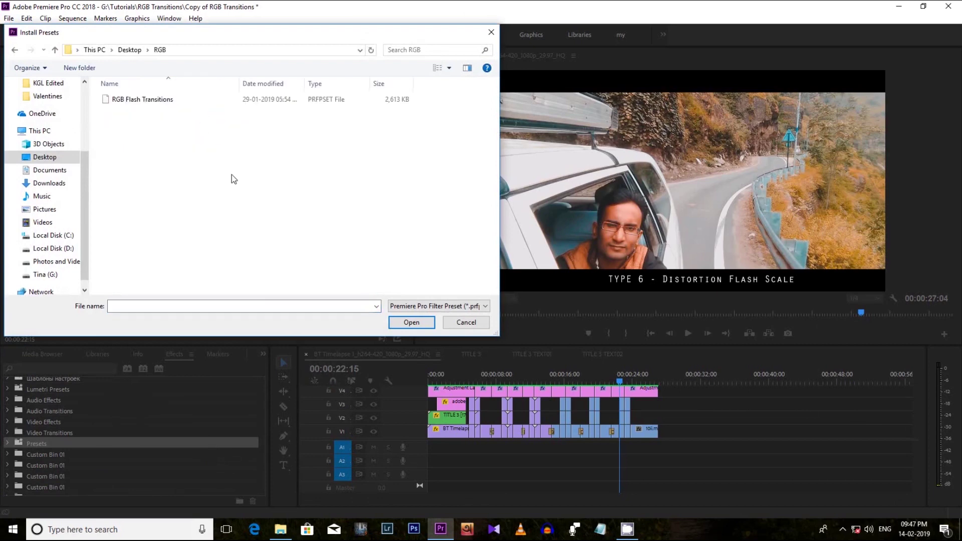
left_click(130, 100)
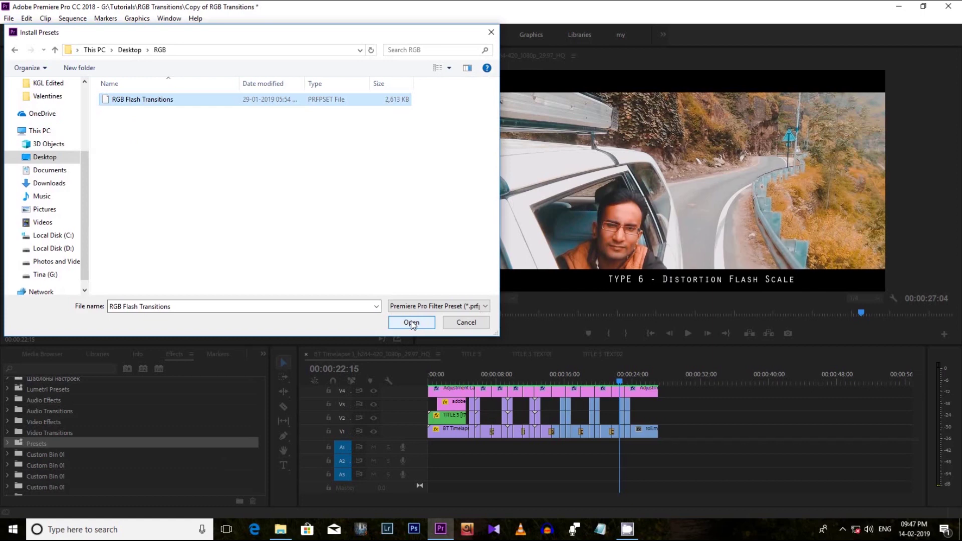
left_click(411, 325)
left_click(43, 374)
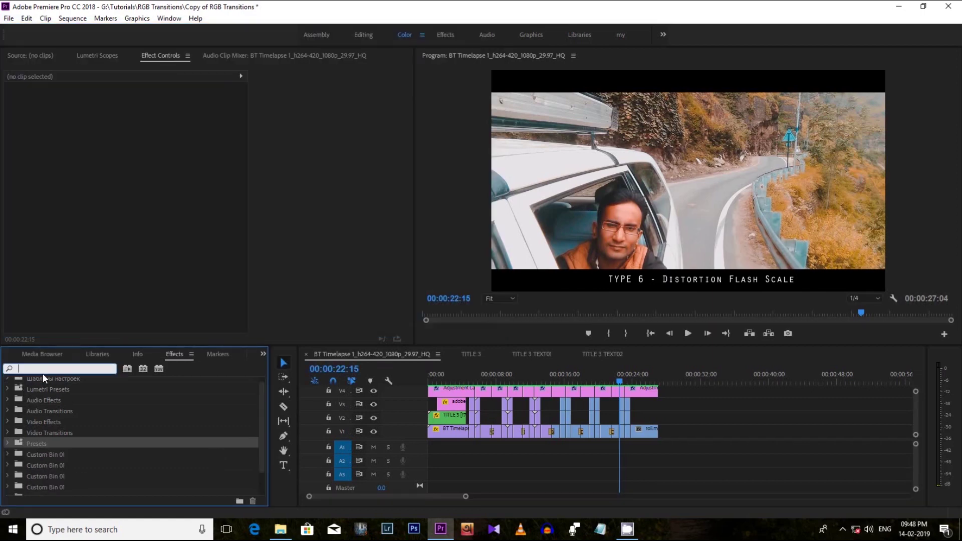
type("rgb")
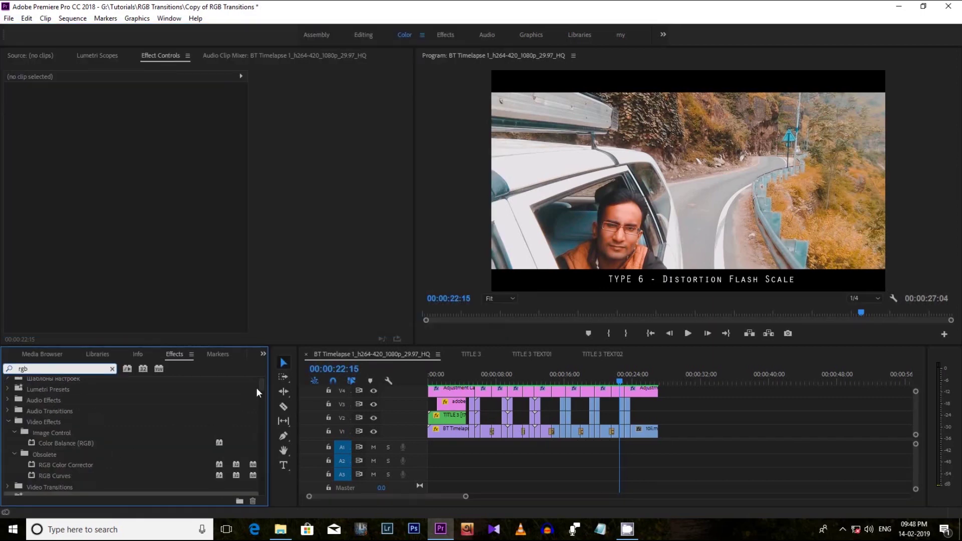
Collapse the RGB Flash Rotation, Scale, Zoom and Distortion subgroups in the search results.
scroll(257, 387, "down", 5)
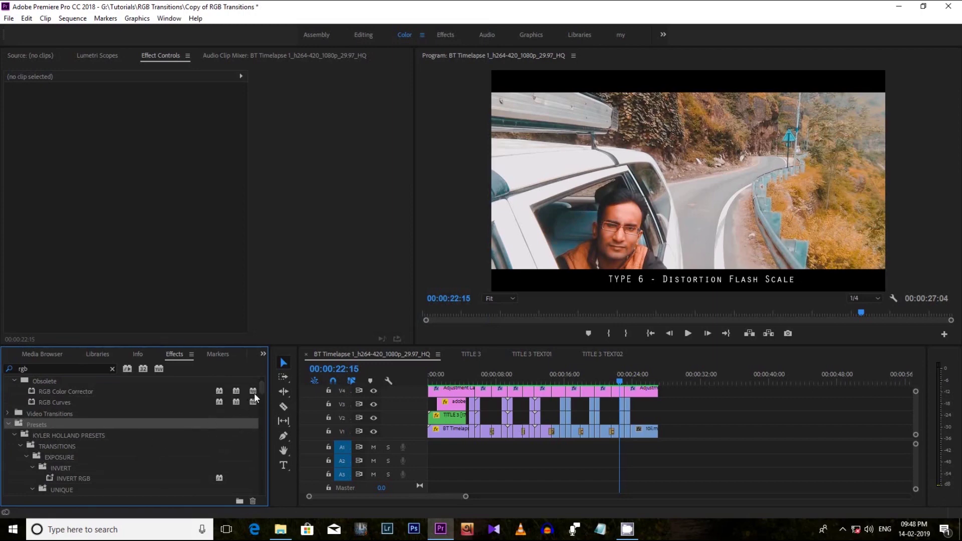
scroll(261, 389, "down", 3)
scroll(263, 392, "down", 5)
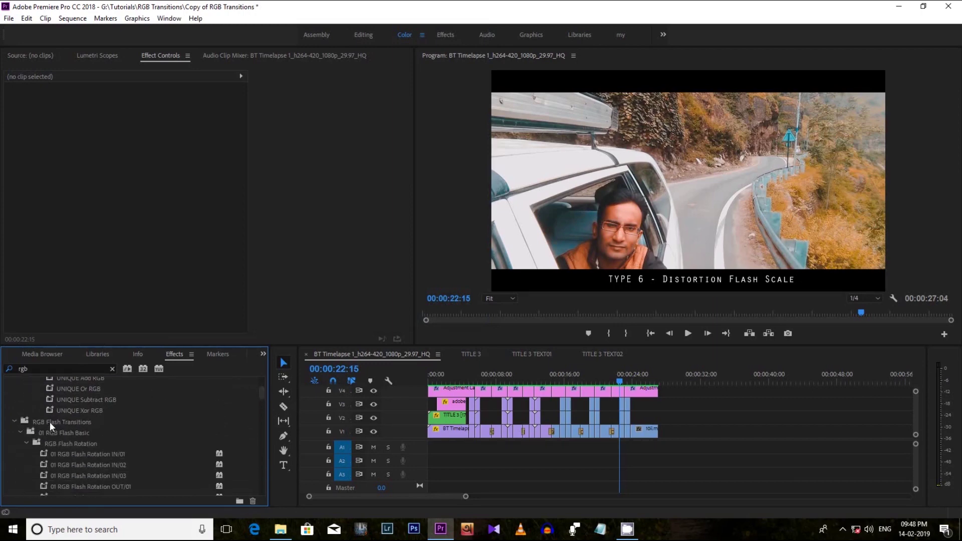
left_click(14, 420)
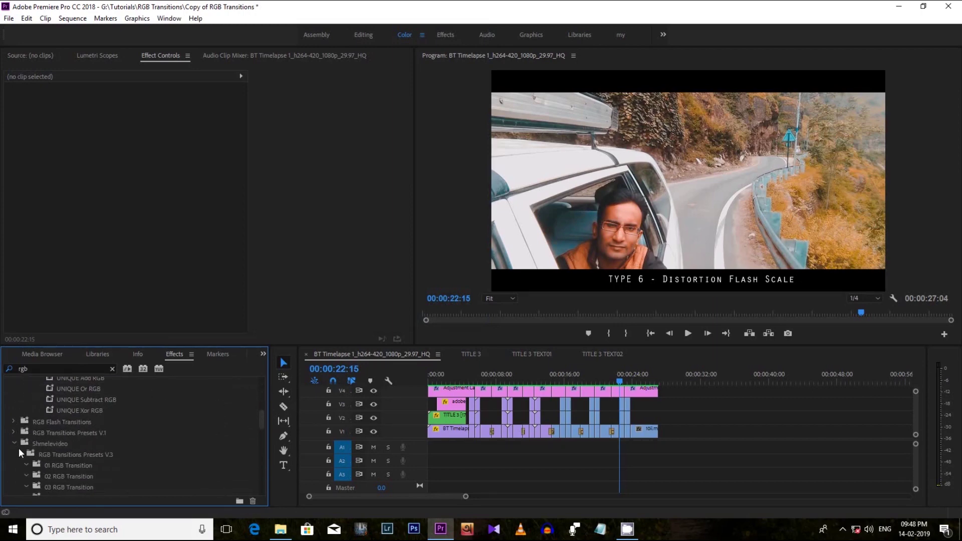
left_click(20, 420)
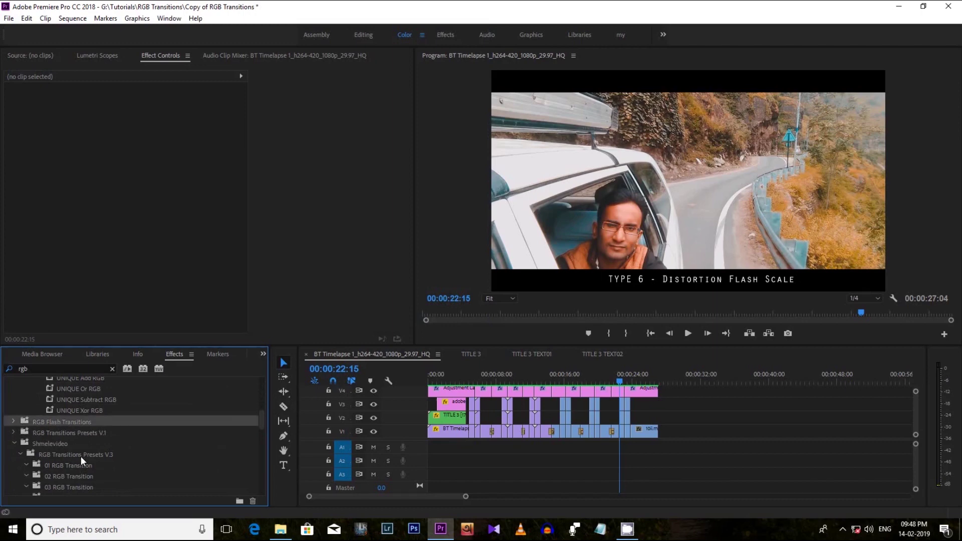
left_click(13, 421)
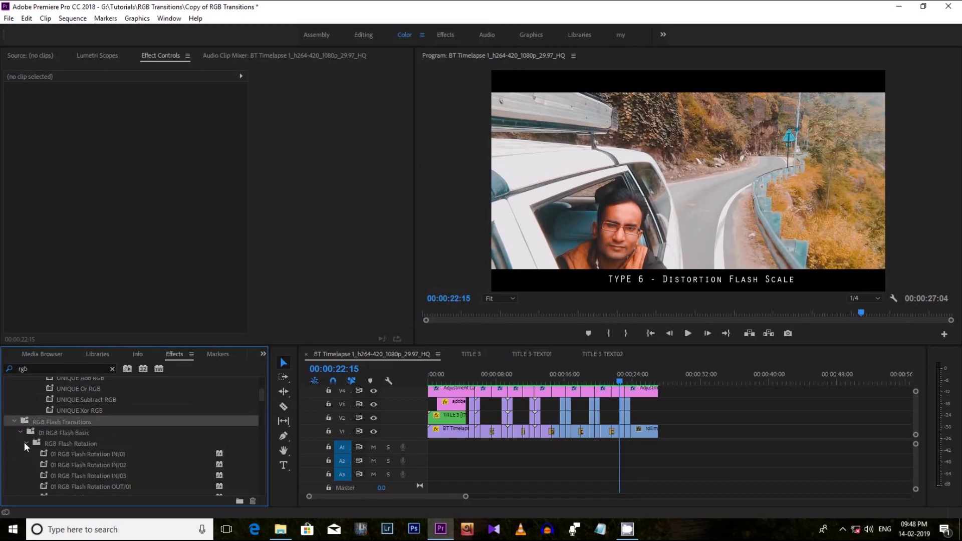
left_click(25, 443)
left_click(26, 453)
left_click(26, 465)
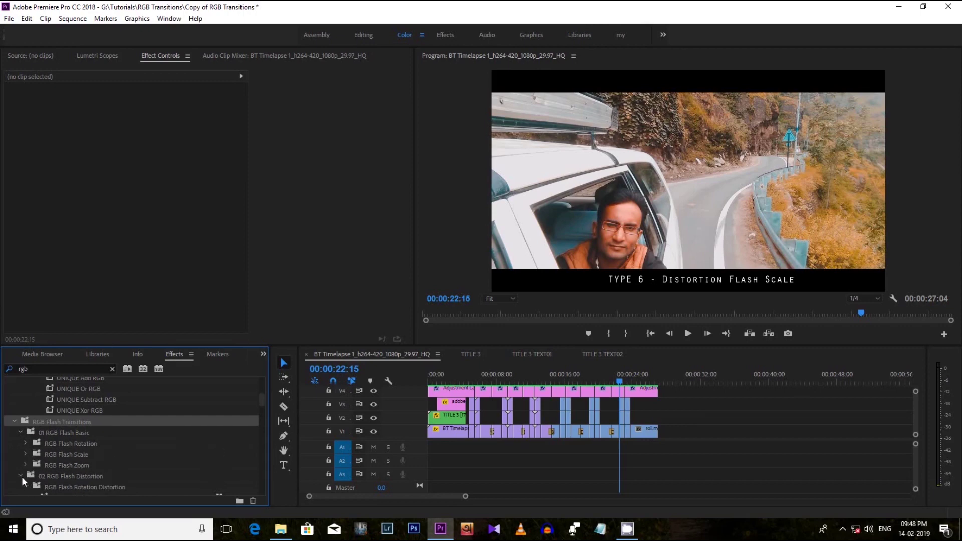
left_click(26, 486)
scroll(71, 456, "down", 1)
left_click(27, 476)
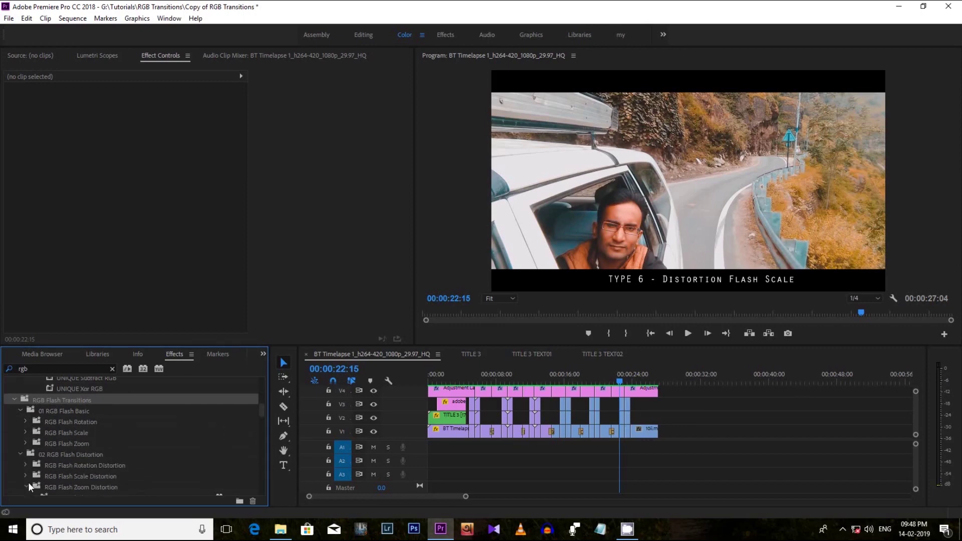
left_click(20, 410)
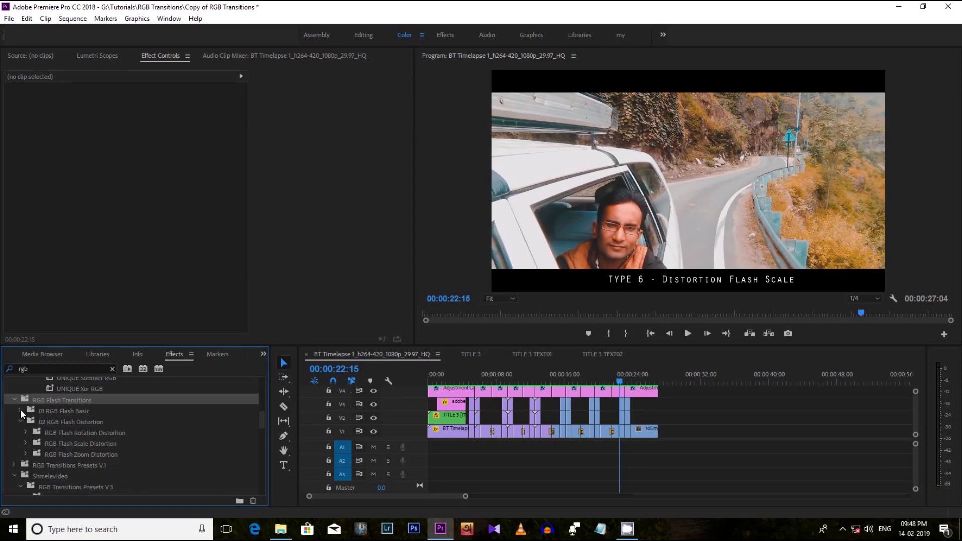
Expand 01 RGB Flash Basic and 02 RGB Flash Distortion and browse their Rotation, Scale and Zoom presets.
left_click(62, 409)
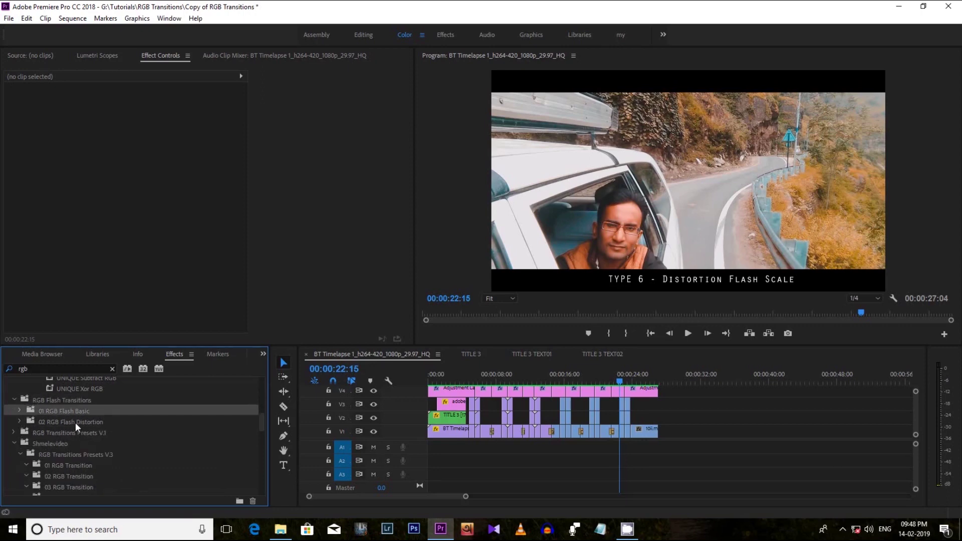
left_click(75, 423)
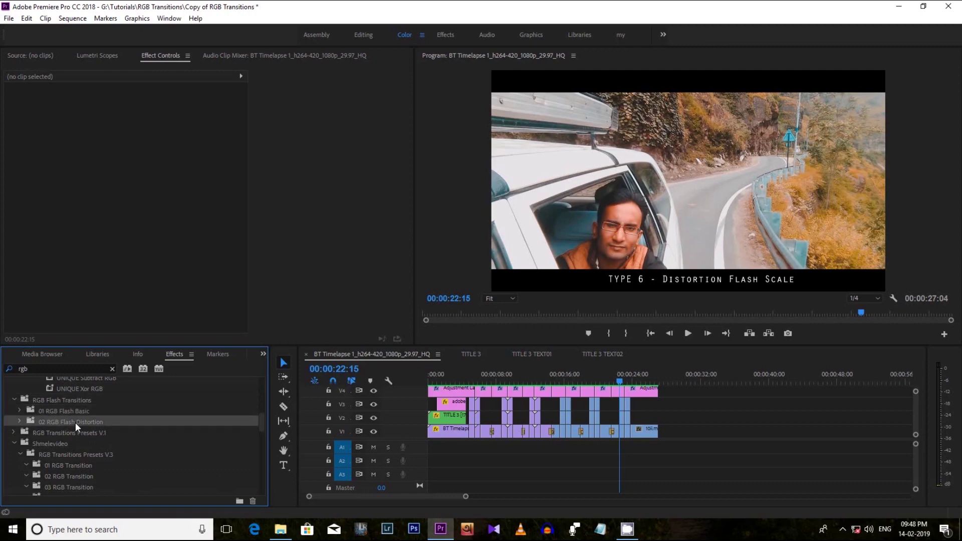
left_click(19, 408)
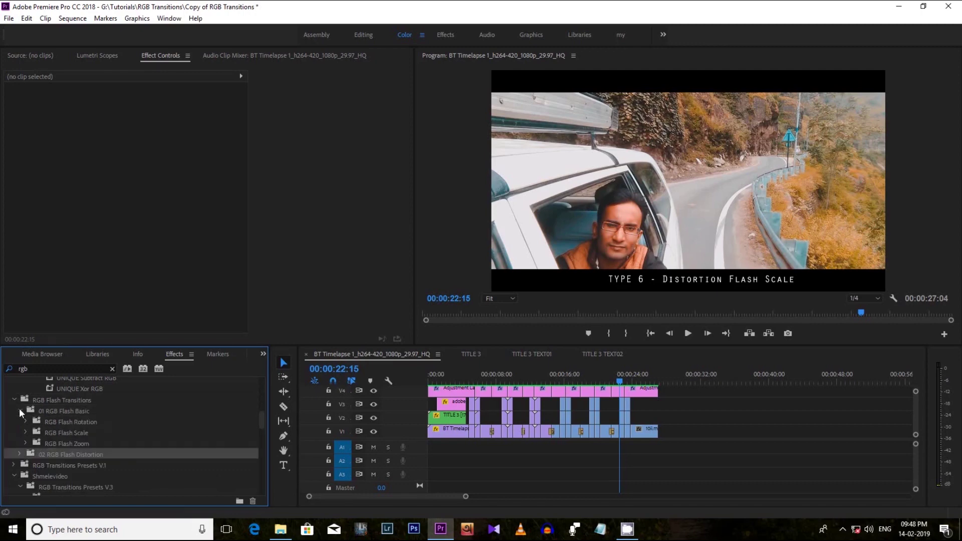
left_click(75, 421)
left_click(83, 433)
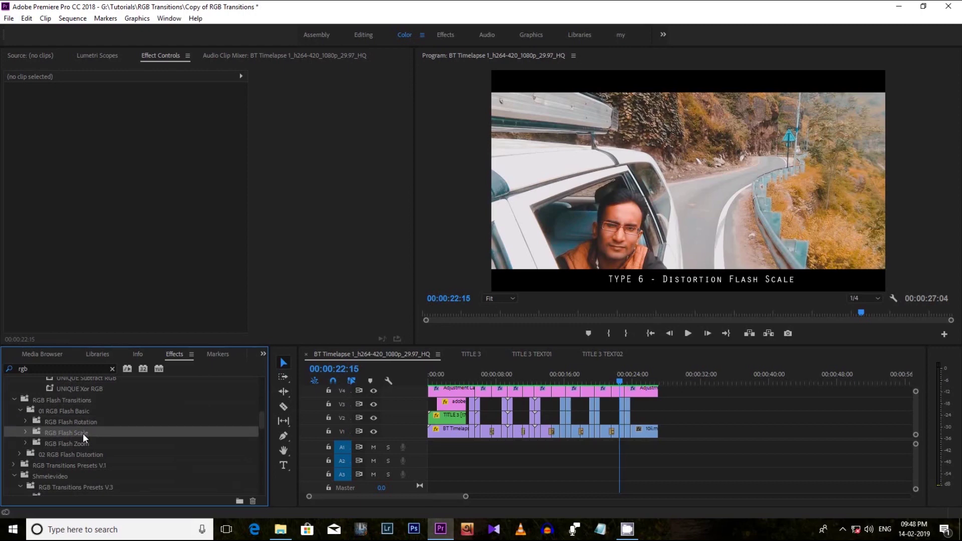
left_click(80, 446)
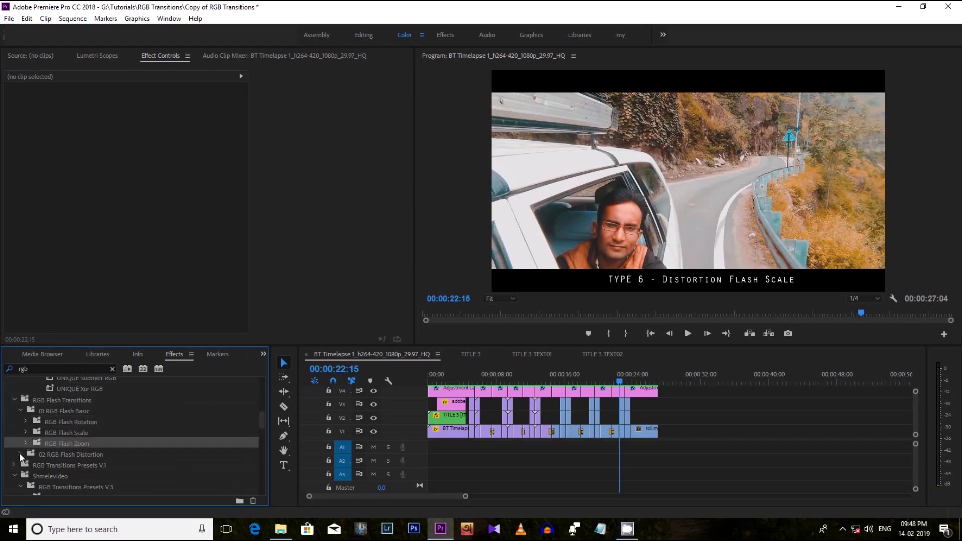
left_click(19, 454)
left_click(77, 464)
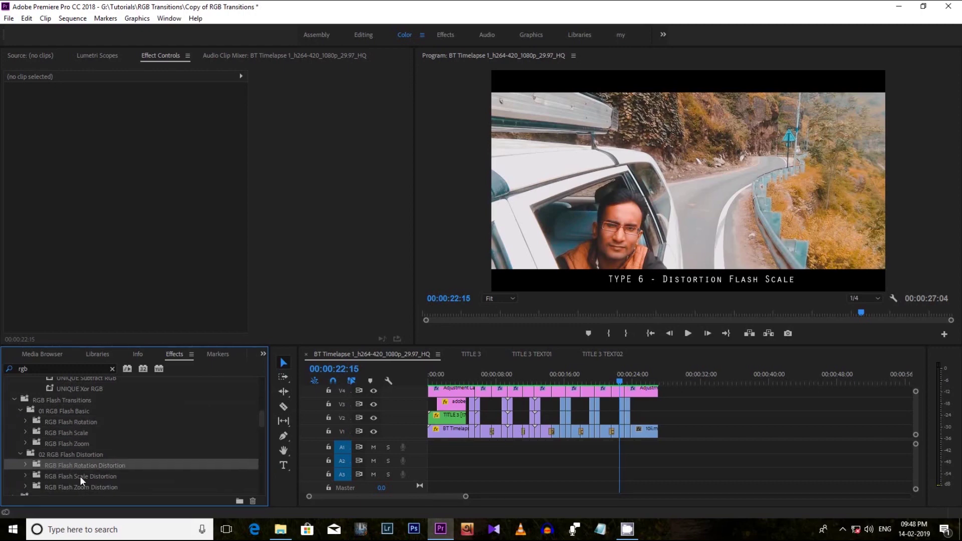
left_click(80, 475)
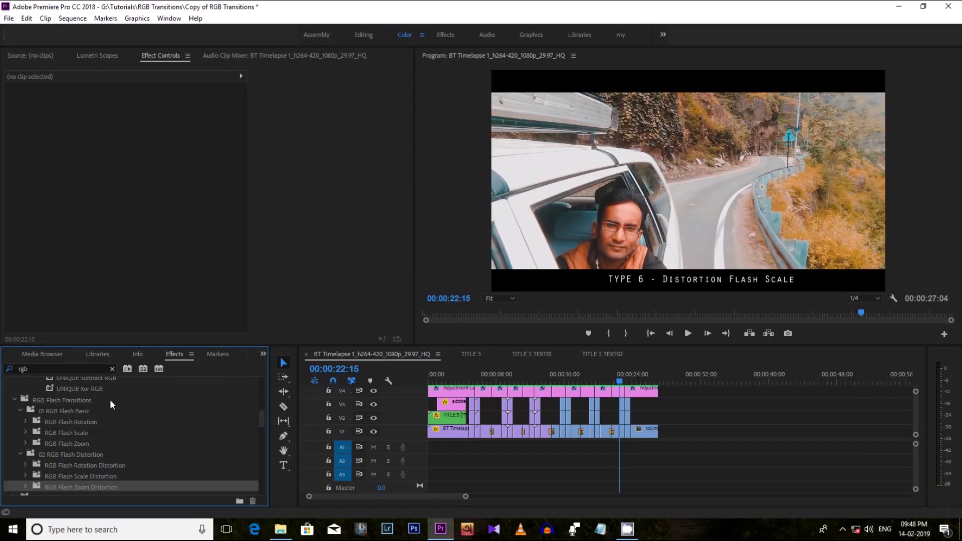
Place the BT Timelapse 4 and BT Timelapse 6 clips back to back on track V2.
left_click_drag(414, 496, 444, 496)
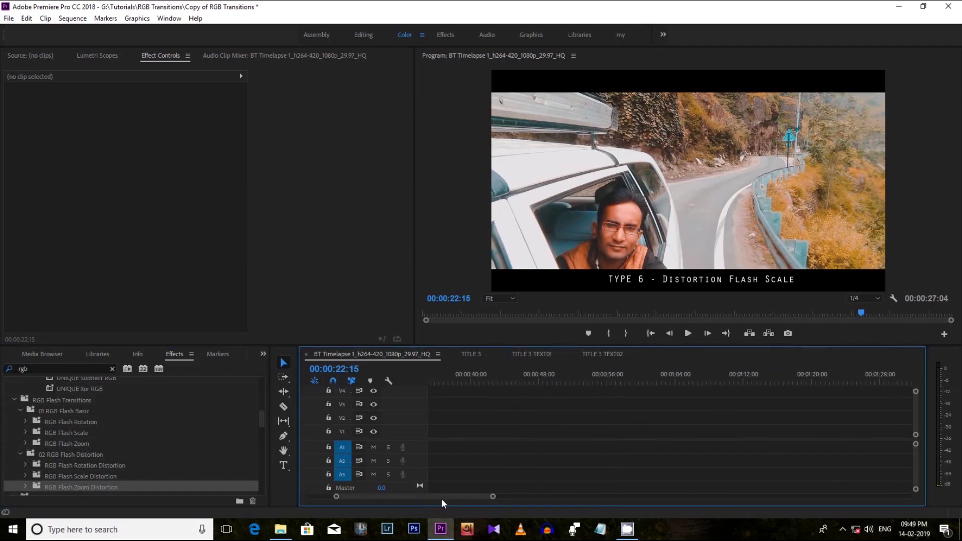
left_click(7, 353)
left_click_drag(256, 408, 260, 419)
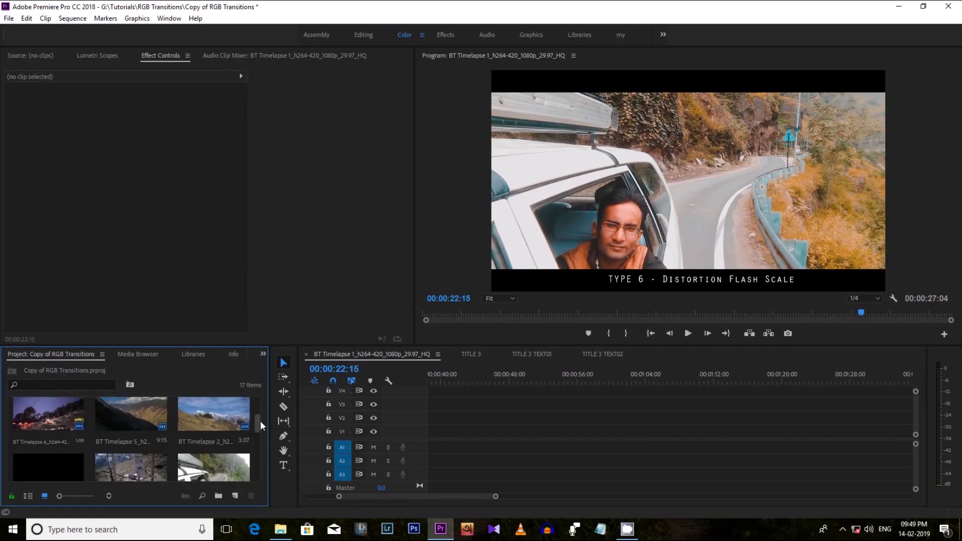
mouse_move(257, 420)
left_mouse_down()
mouse_move(259, 408)
mouse_move(494, 418)
left_mouse_up()
left_click_drag(495, 496, 445, 494)
Zoom in on the join between the timelapse clips and park the playhead at 47:01.
left_click_drag(534, 381, 507, 379)
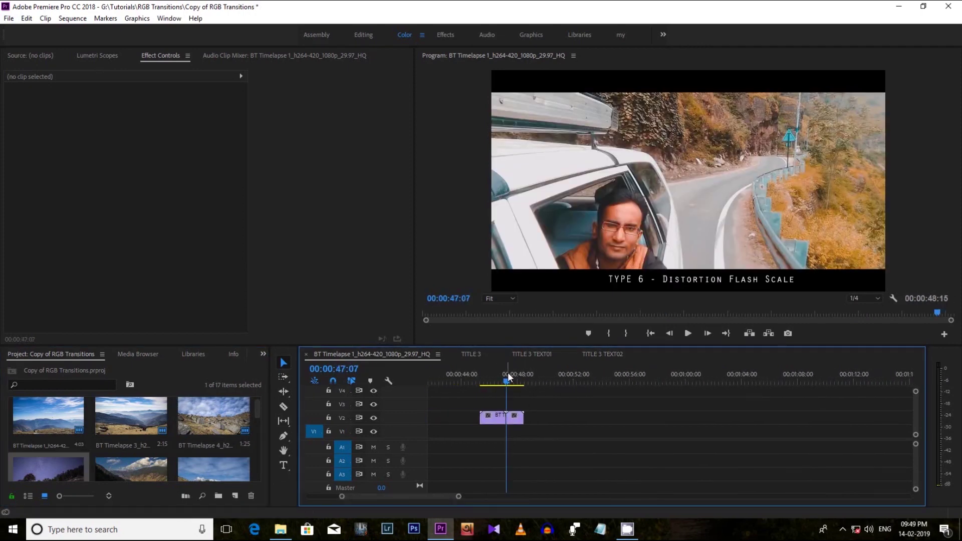
left_click_drag(458, 496, 408, 503)
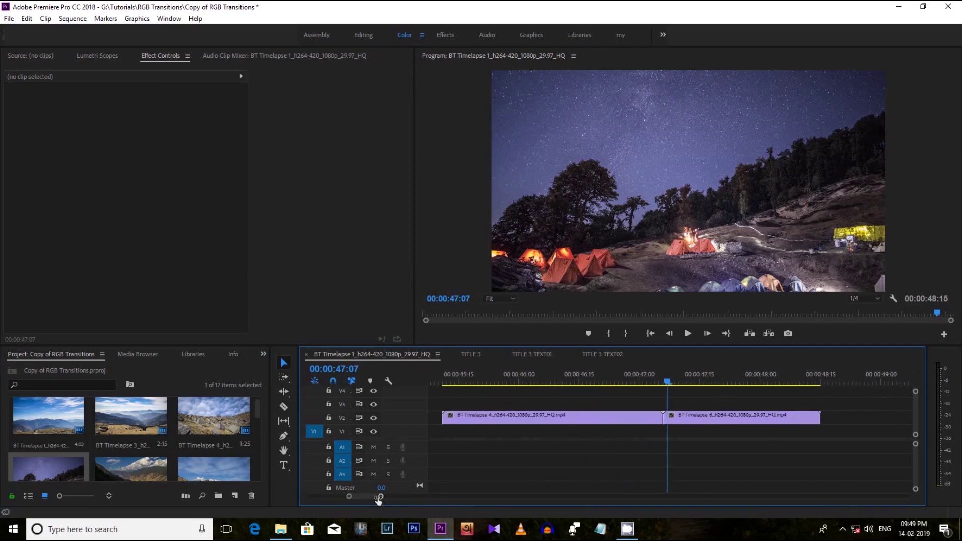
left_click_drag(378, 498, 365, 498)
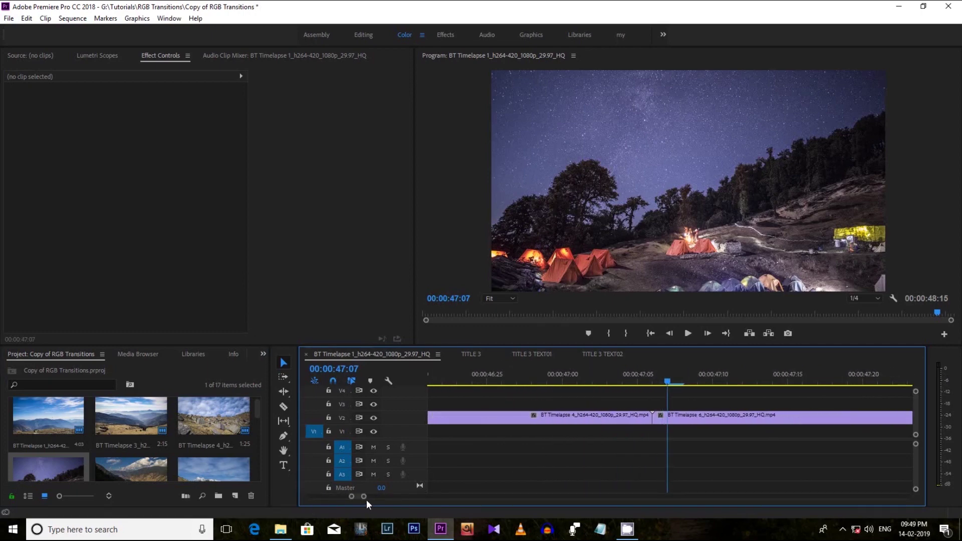
left_click_drag(666, 382, 654, 383)
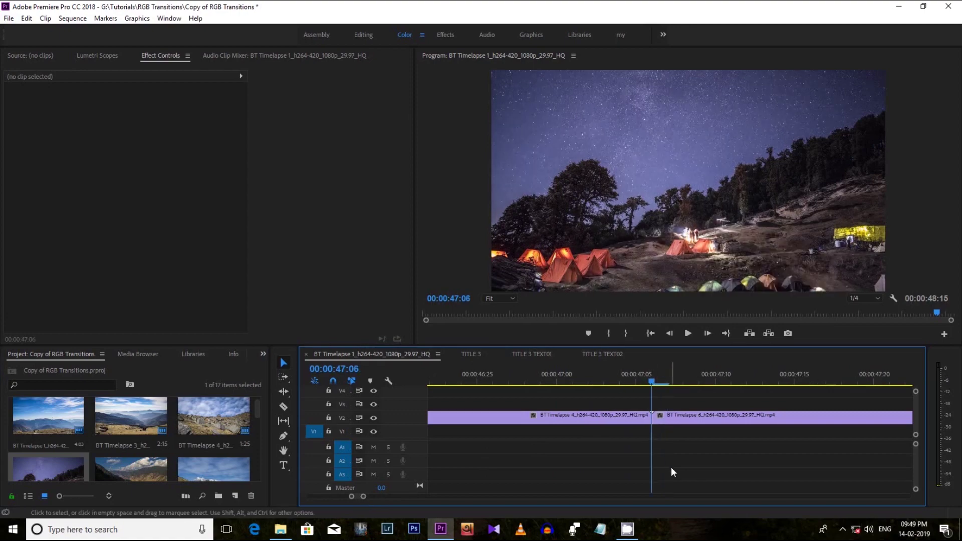
key("Left")
Razor-cut the BT Timelapse 4 clip on V2 at 46:16.
key("Left")
key("Left")
key("Left")
key("Left")
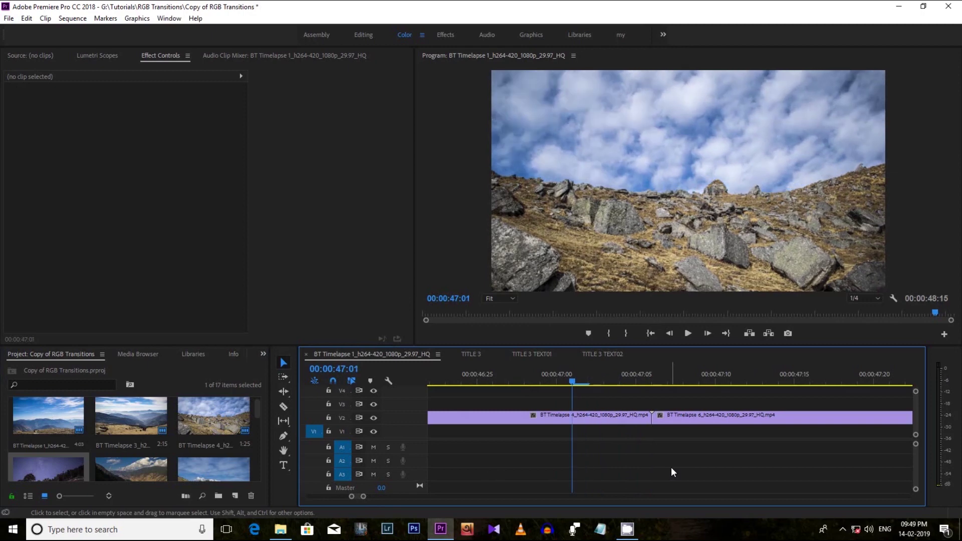
key("Left")
key("Left")
key("Left")
key("Left")
key("Left")
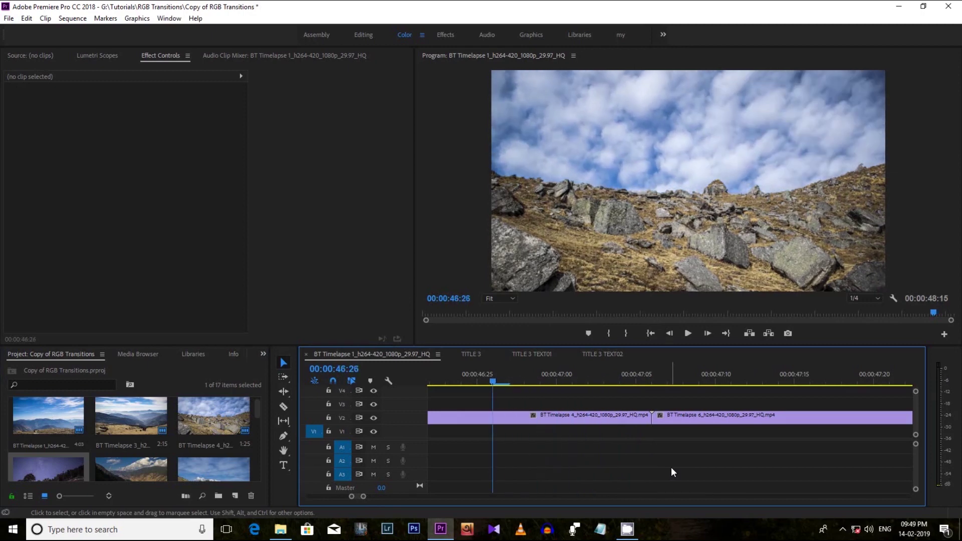
key("Left")
key("Left")
key("Left")
key("Left")
key("Left")
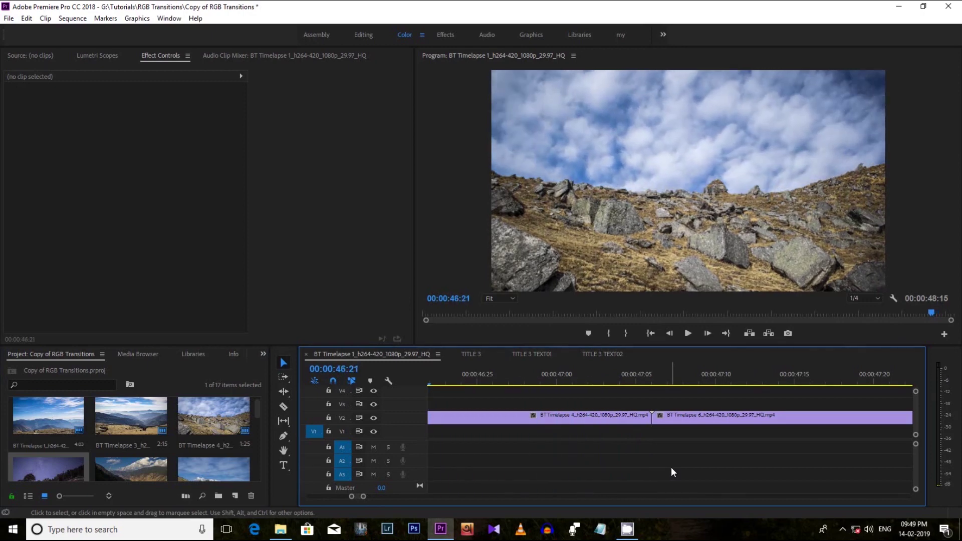
key("Left")
key("Left")
key("Left")
key("Left")
key("Left")
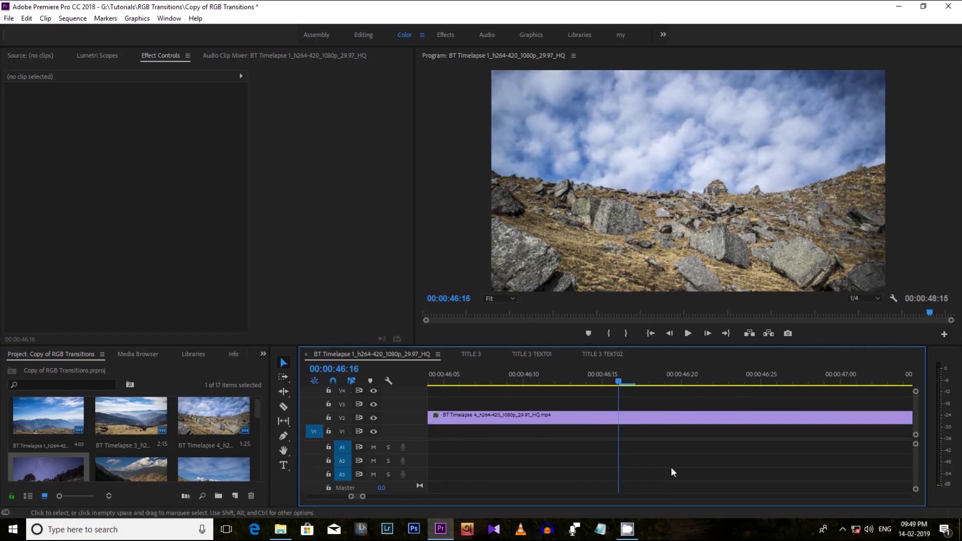
left_click(283, 406)
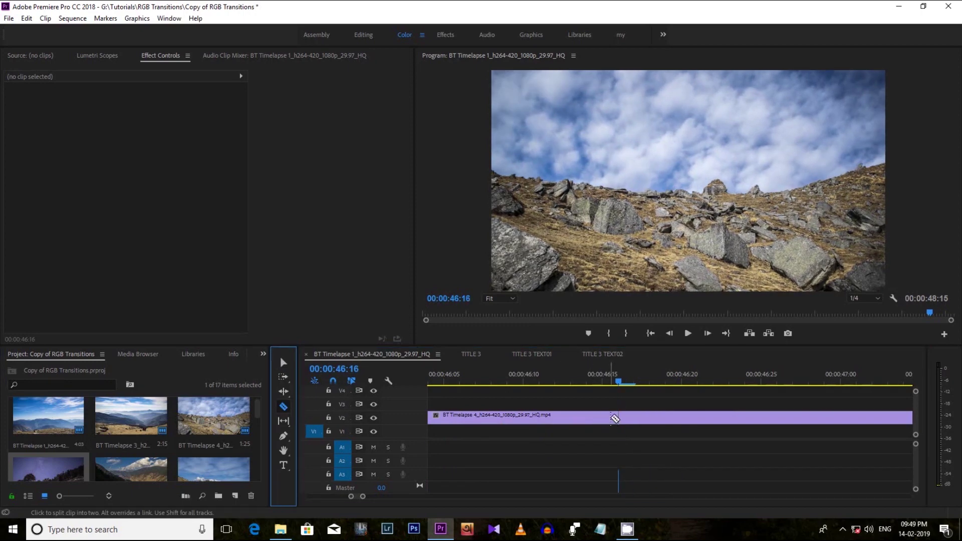
left_click(621, 417)
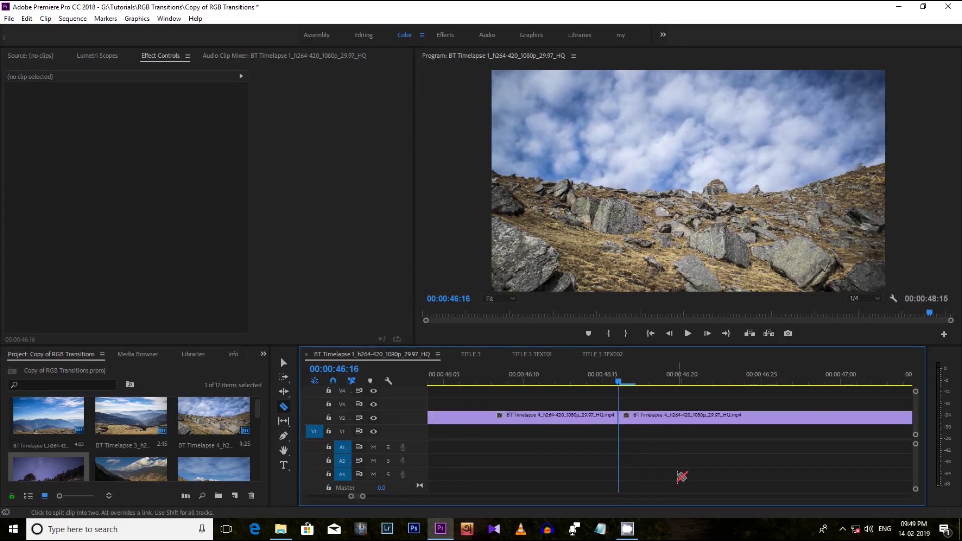
Razor-cut the BT Timelapse 6 clip on V2 at 47:26.
key("Right")
key("Right")
key("Right")
key("Right")
key("Right")
key("Right")
key("Right")
key("Right")
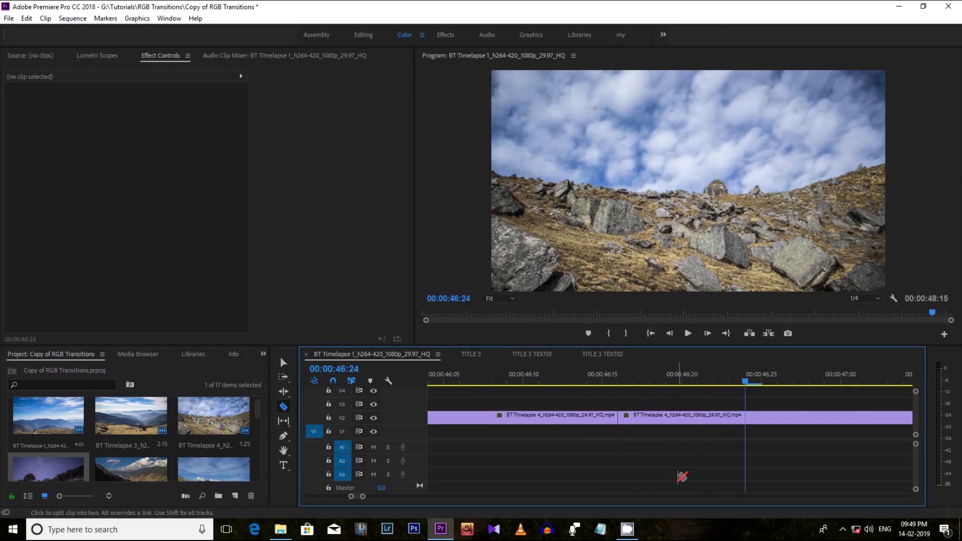
key("Right")
key("Right")
key("Right")
key("Right")
key("Right")
key("Right")
key("Right")
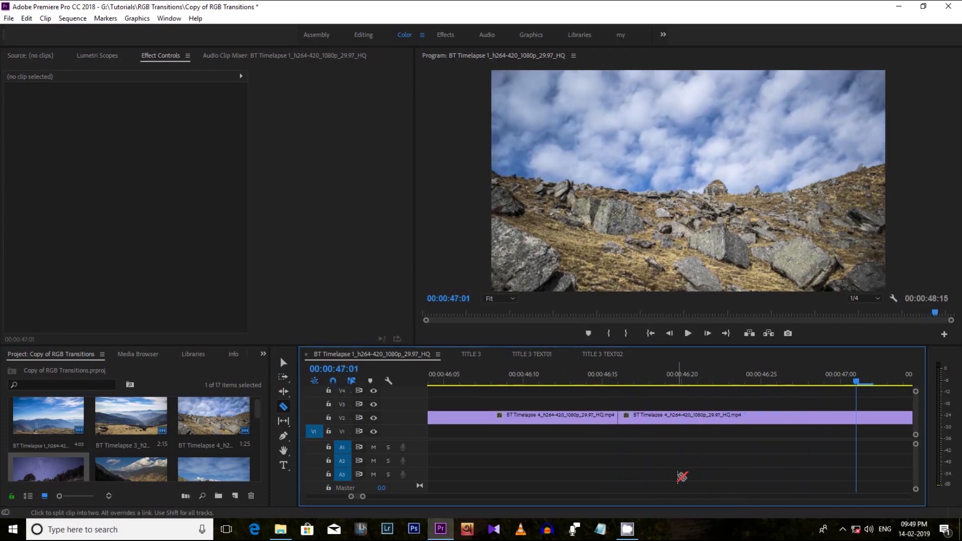
key("Right")
key("Right")
key("Right")
key("Right")
key("Right")
key("Right")
key("Right")
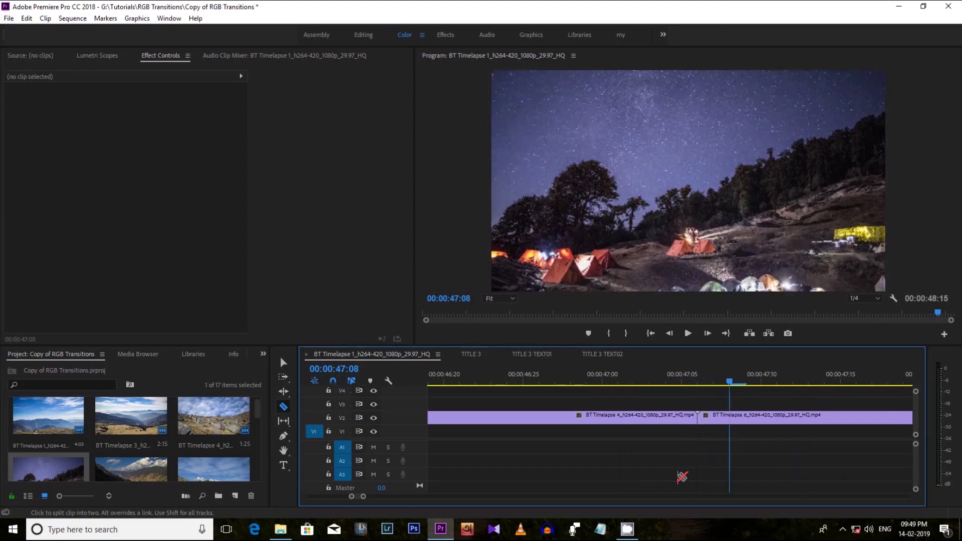
key("Right")
key("Right")
key("Right")
key("Right")
key("Right")
key("Right")
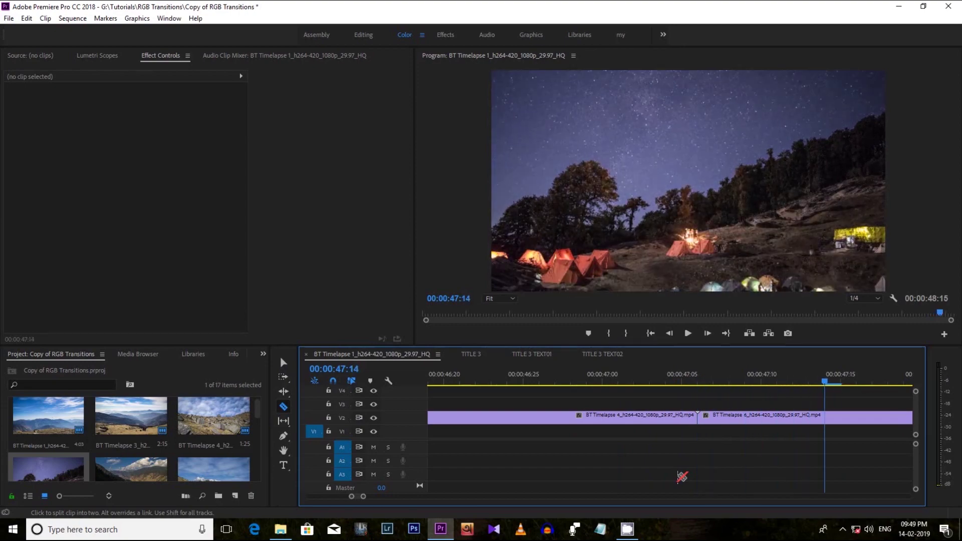
key("Right")
key("Right")
key("Right")
key("Right")
key("Right")
key("Right")
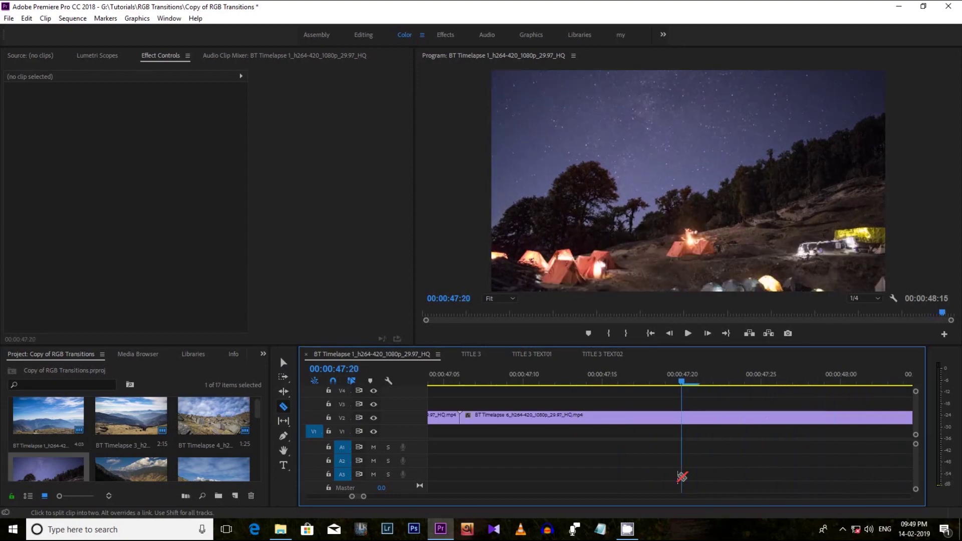
key("Right")
key("Right")
key("Right")
key("Right")
key("Right")
key("Right")
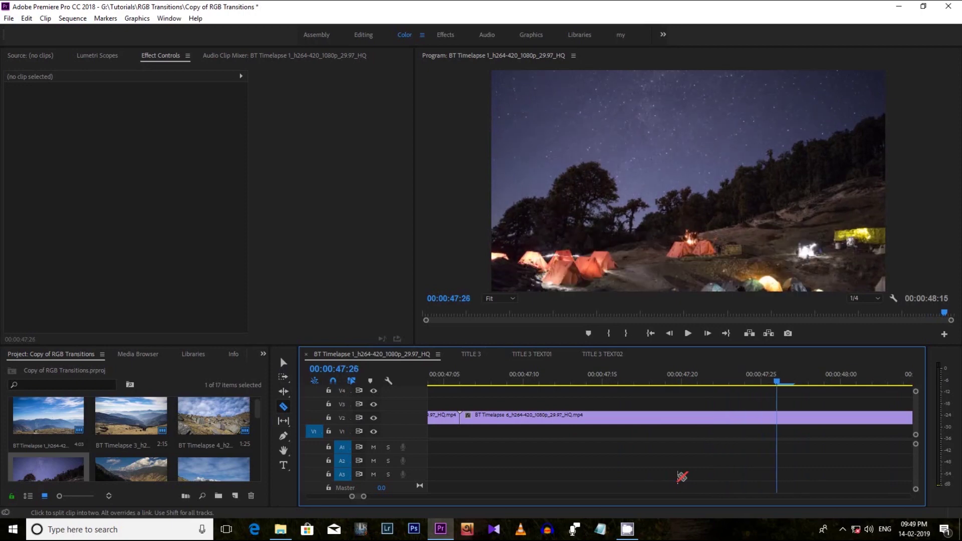
left_click(778, 417)
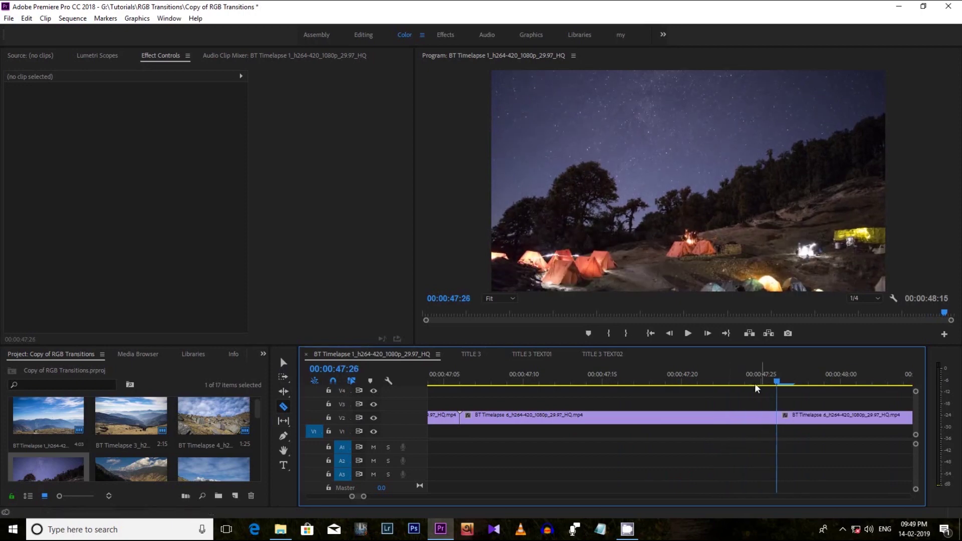
left_click_drag(364, 496, 400, 503)
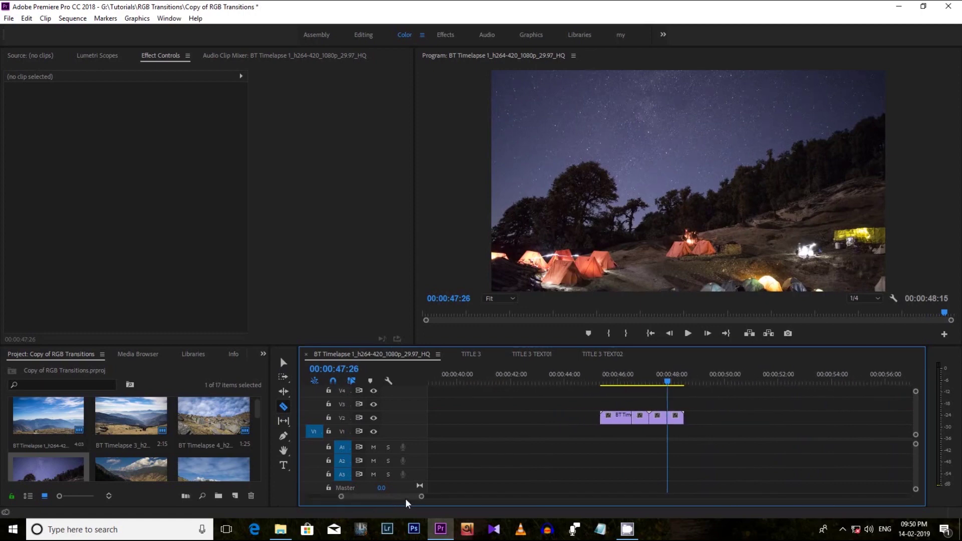
Alt-drag copies of the two middle pieces onto V3 and V4 above the V2 originals.
left_click(284, 363)
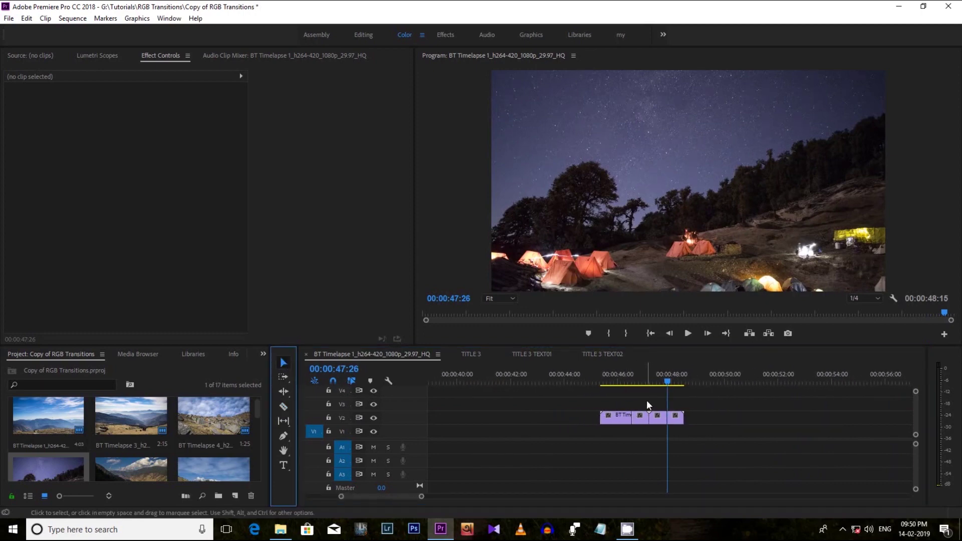
left_click_drag(646, 403, 652, 437)
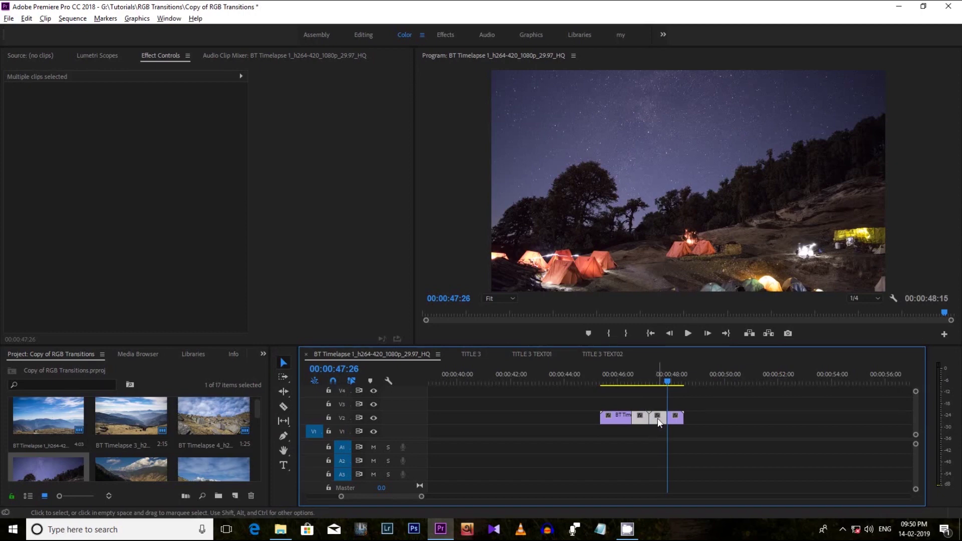
left_click_drag(657, 408, 657, 409)
mouse_move(639, 393)
left_mouse_down()
mouse_move(661, 409)
mouse_move(656, 399)
left_mouse_up()
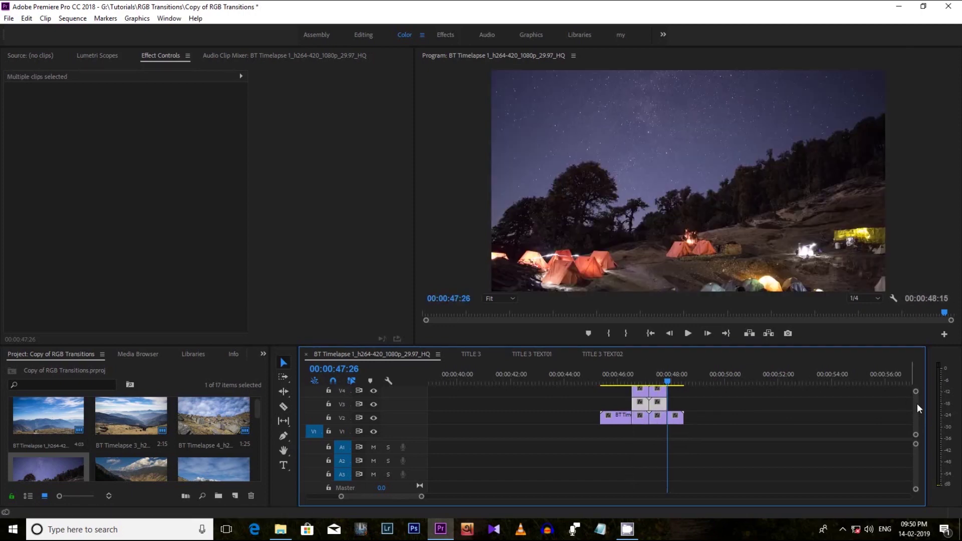
key("ctrl+z")
key("ctrl+shift+z")
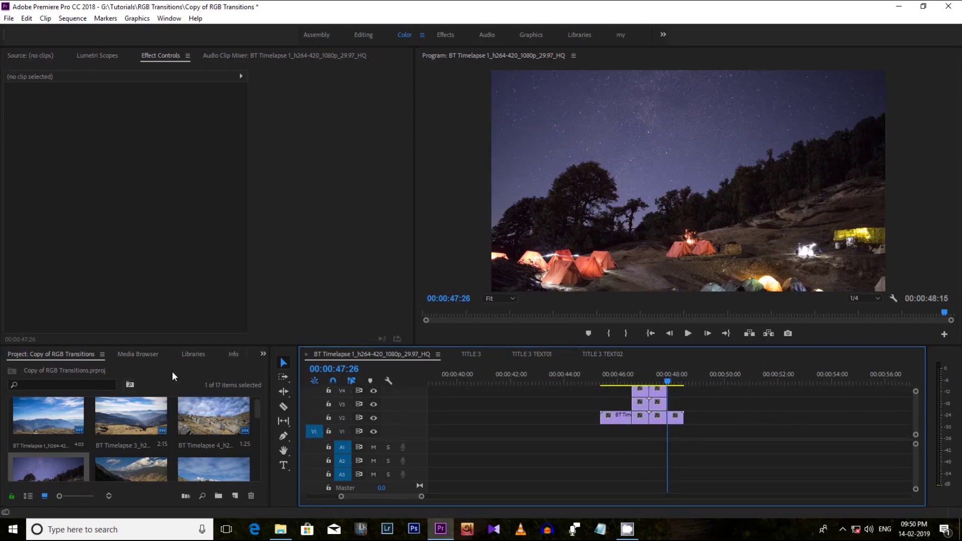
Apply RGB Flash Scale OUT/01, OUT/02 and OUT/03 to the stacked Timelapse 4 pieces on V2–V4.
left_click(267, 355)
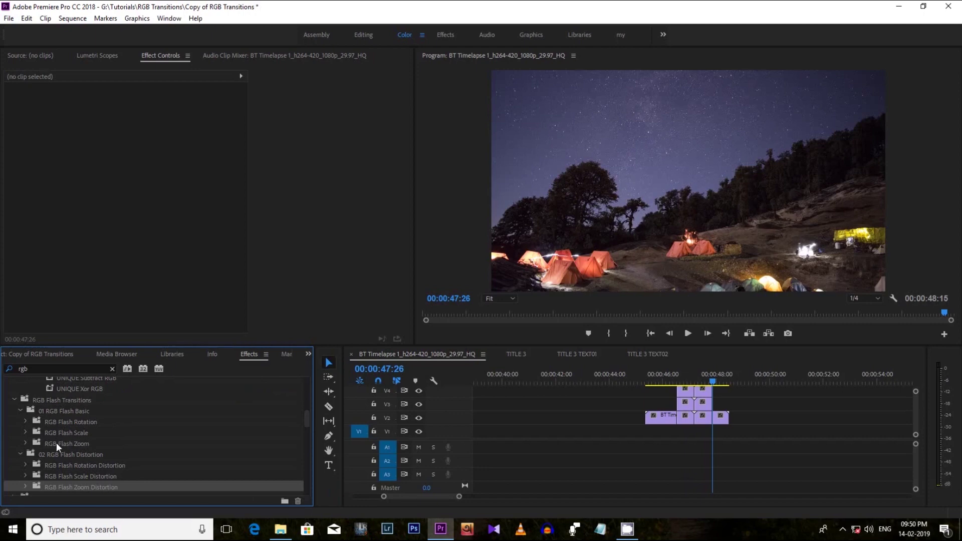
left_click(26, 432)
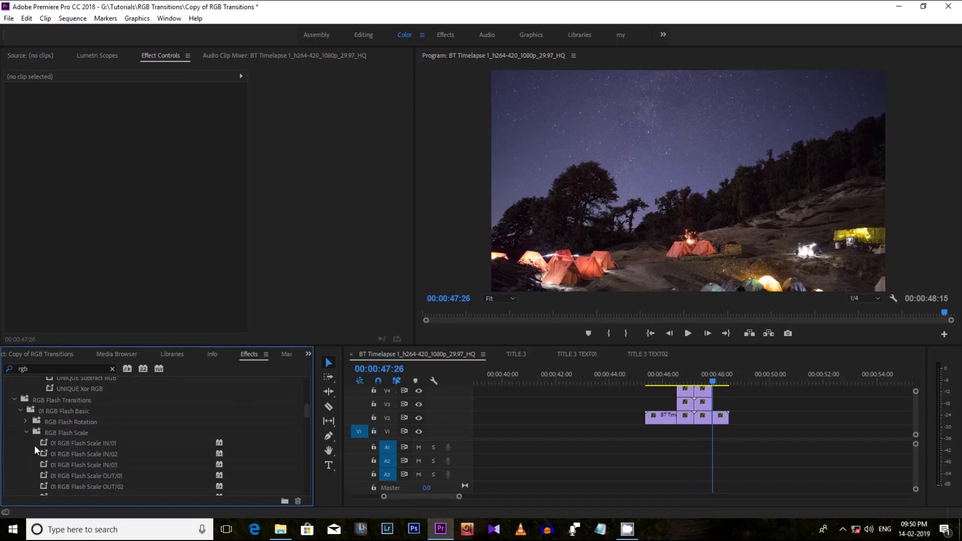
scroll(307, 411, "down", 2)
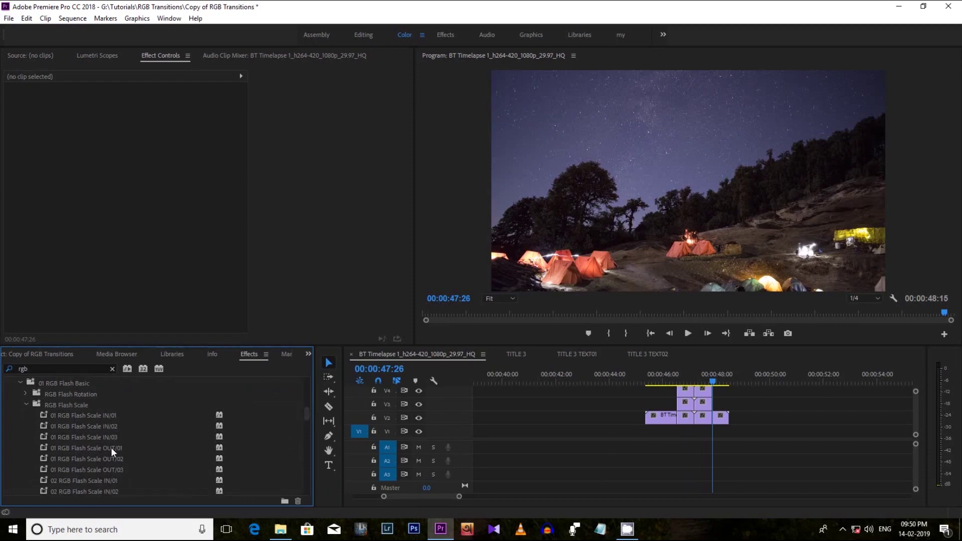
left_click_drag(110, 446, 619, 420)
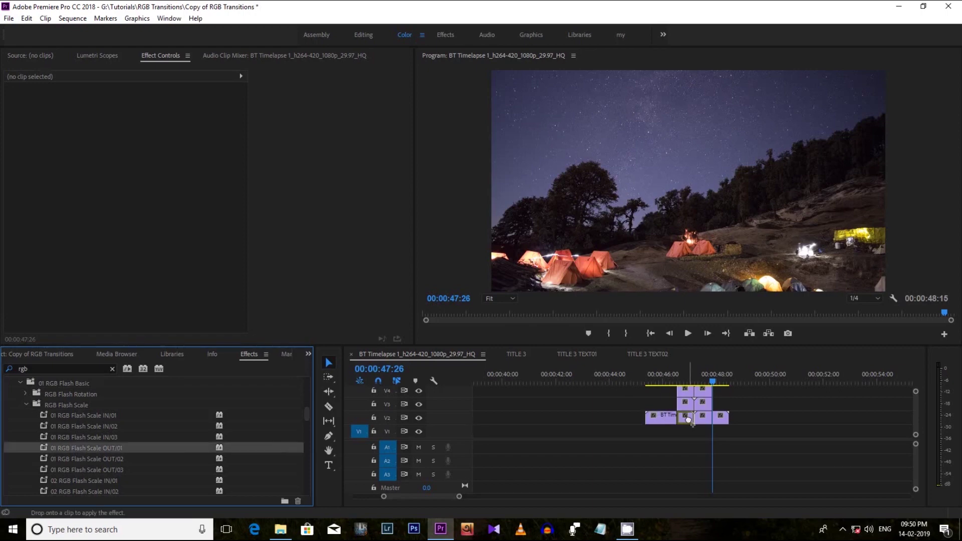
left_click_drag(689, 420, 689, 420)
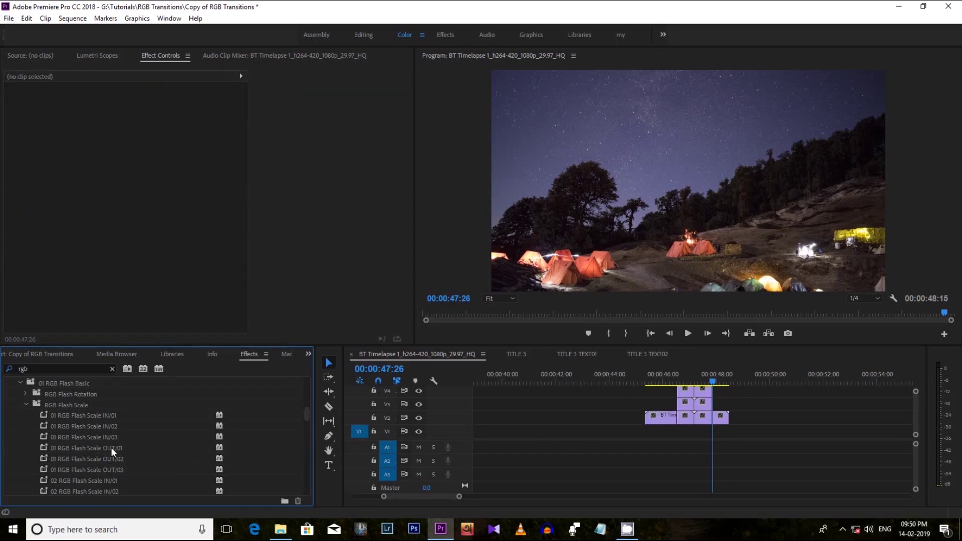
left_click_drag(110, 447, 620, 420)
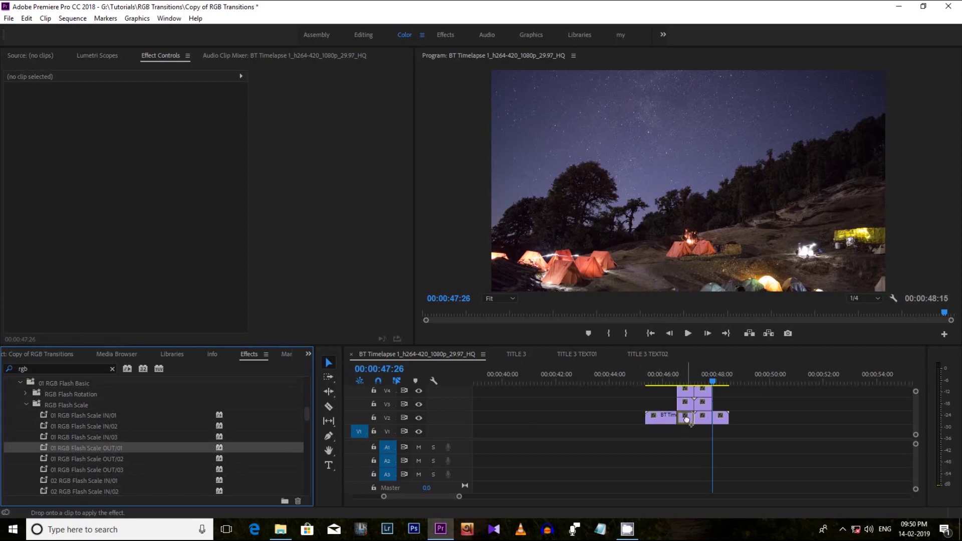
left_click_drag(690, 420, 690, 420)
left_click_drag(116, 459, 596, 440)
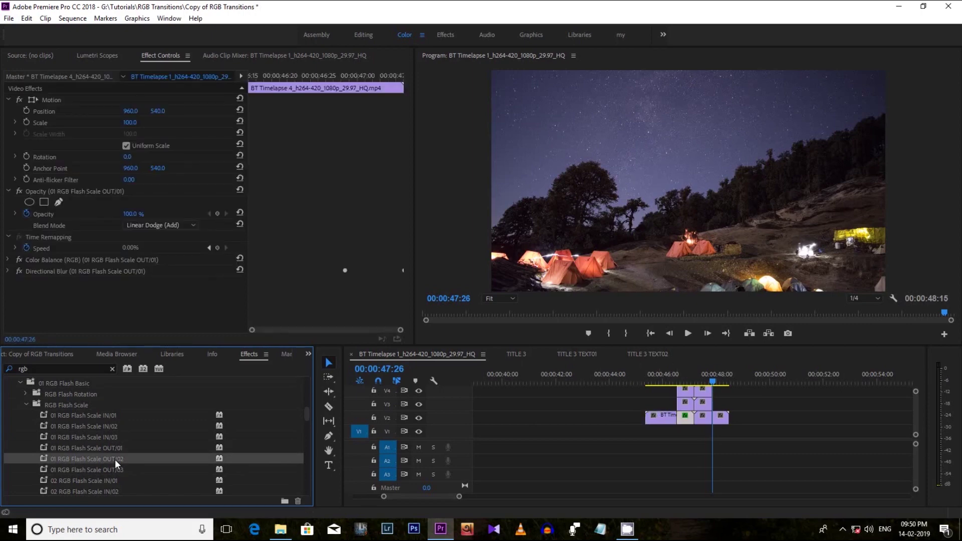
left_click_drag(683, 407, 681, 403)
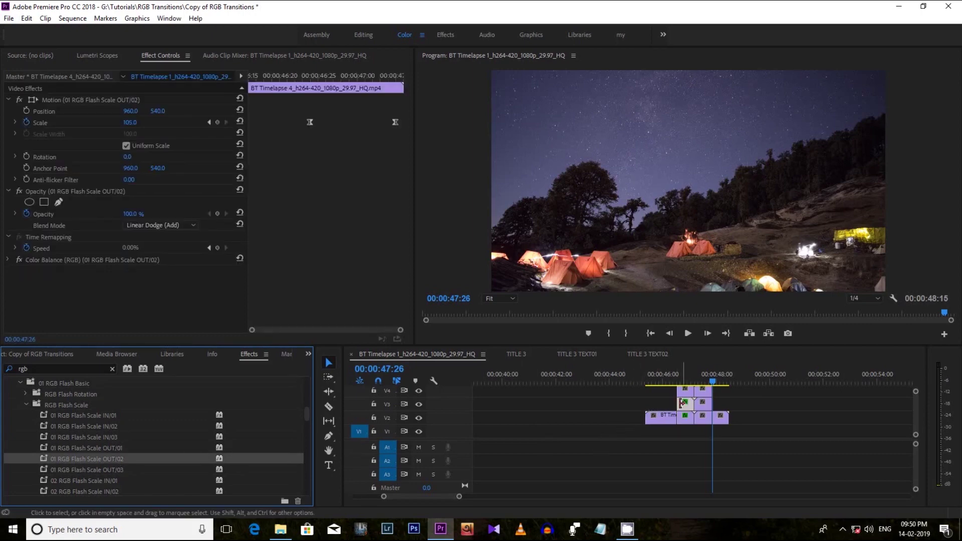
mouse_move(122, 473)
left_mouse_down()
mouse_move(675, 416)
mouse_move(686, 391)
left_mouse_up()
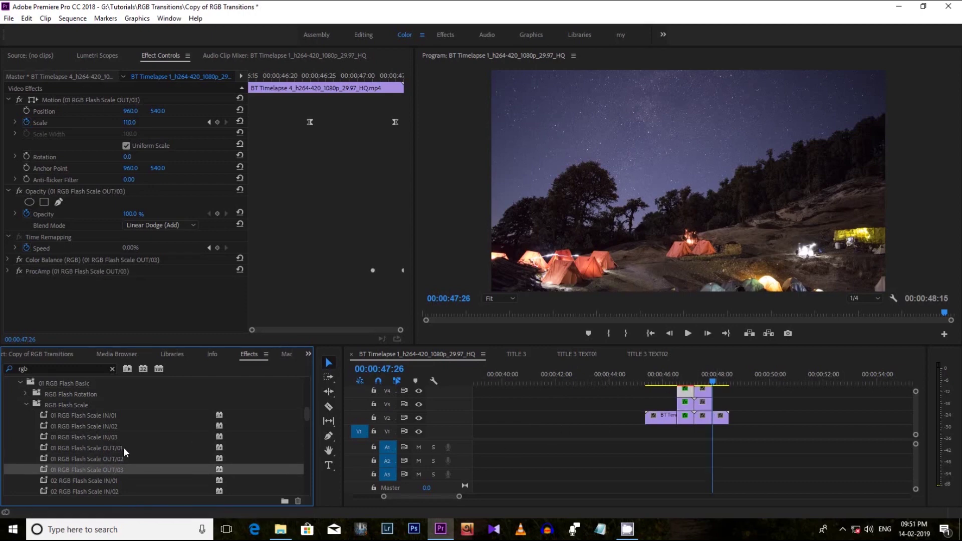
Apply RGB Flash Scale IN/01, IN/02 and IN/03 to the stacked Timelapse 6 pieces on V2–V4.
left_click_drag(113, 414, 447, 422)
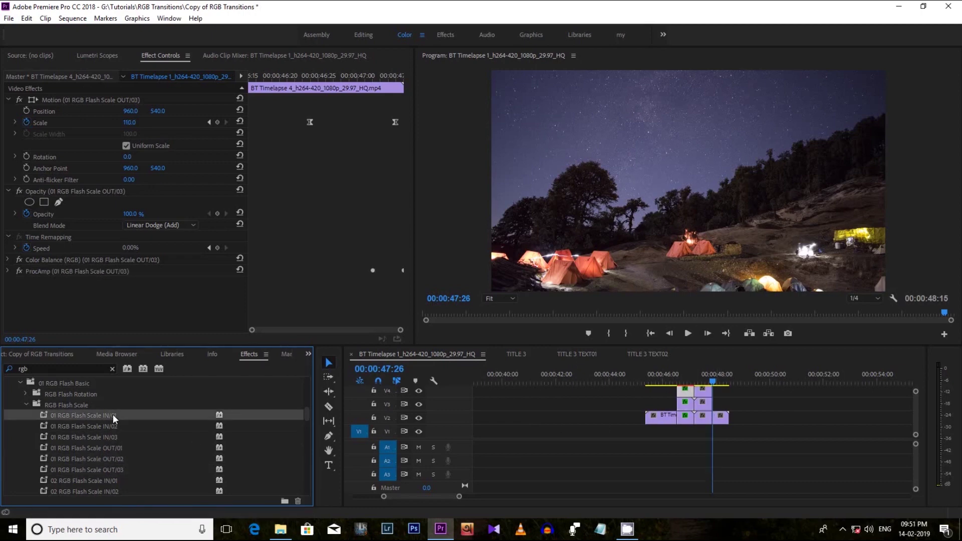
left_click_drag(707, 421, 704, 420)
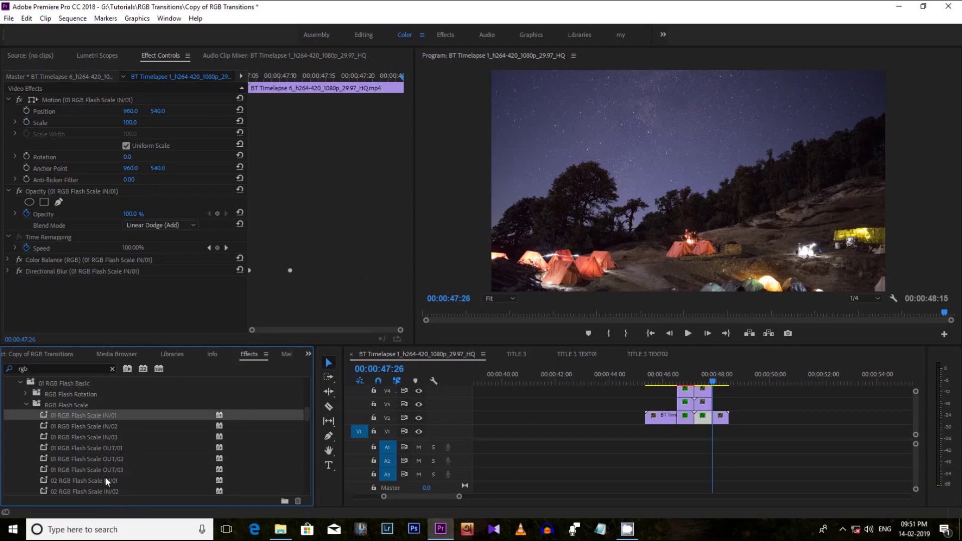
left_click_drag(102, 430, 495, 420)
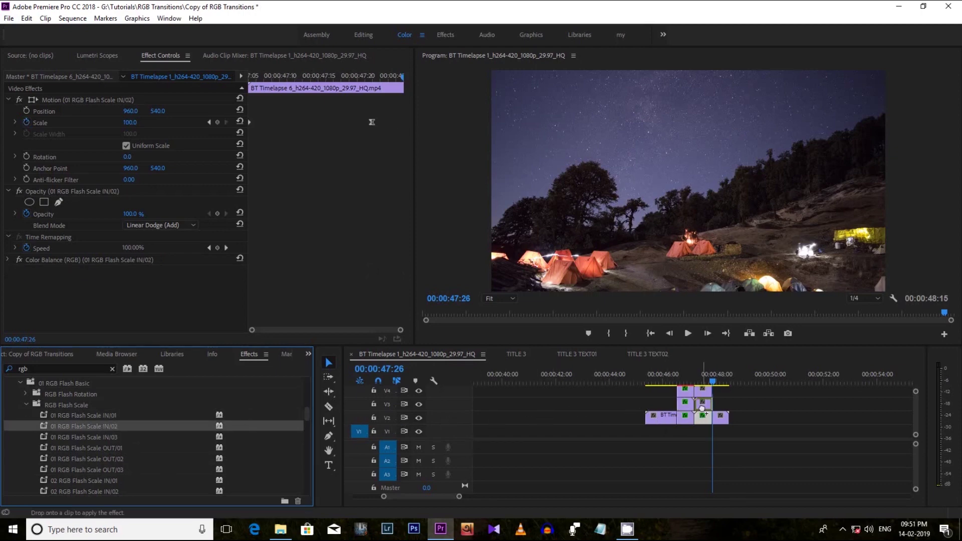
left_click_drag(98, 440, 614, 397)
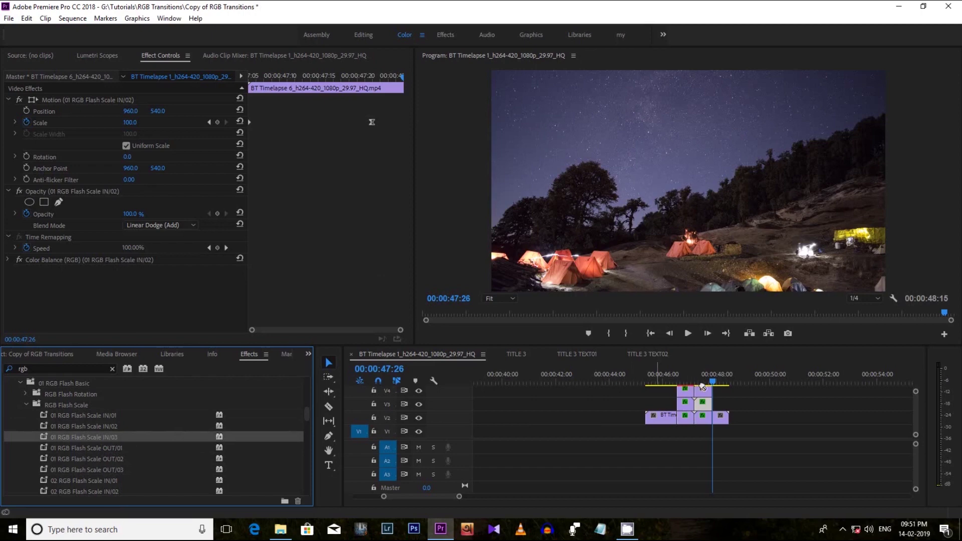
left_click_drag(703, 387, 704, 392)
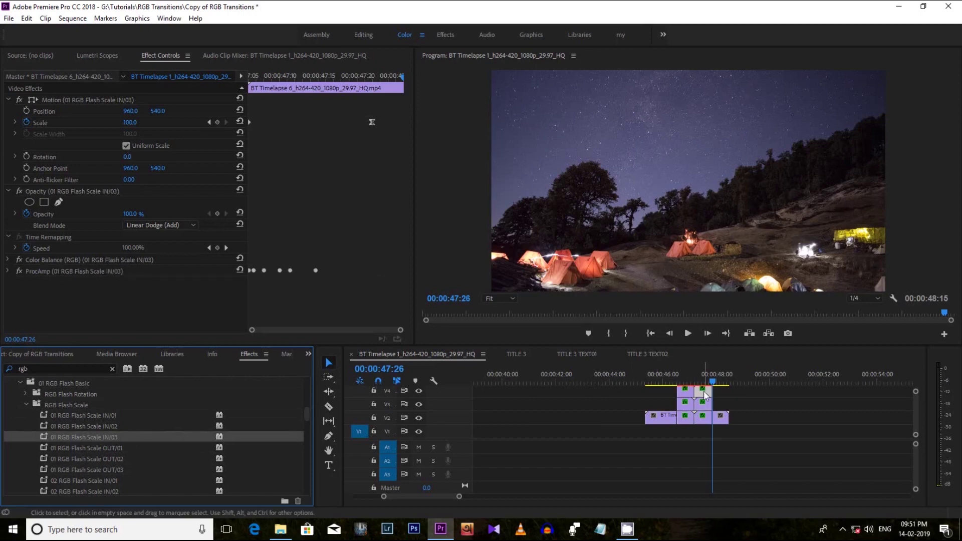
left_click(647, 382)
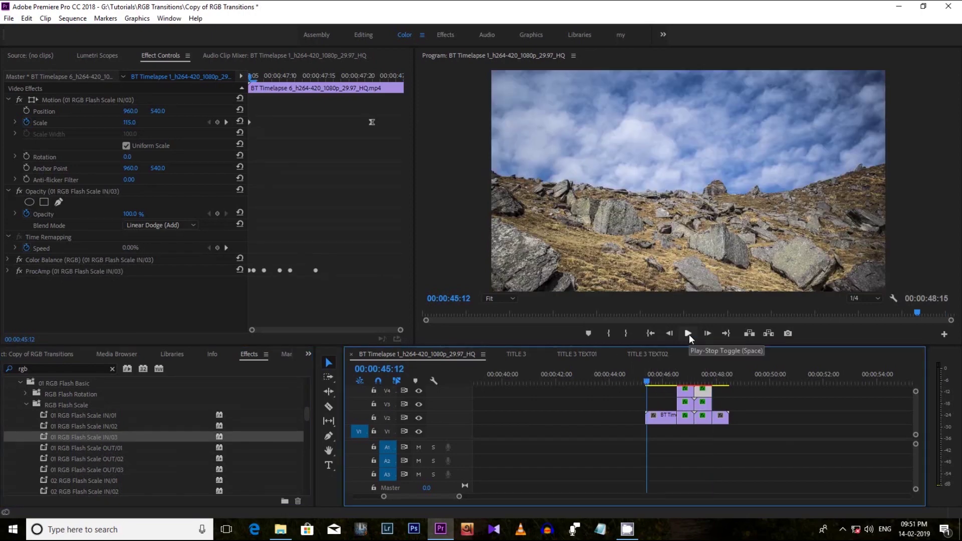
left_click(689, 333)
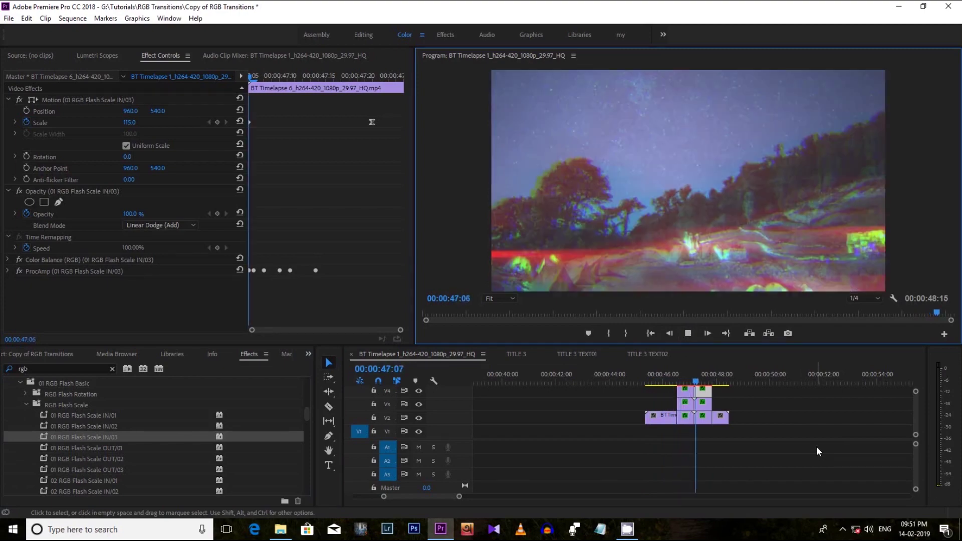
left_click(689, 333)
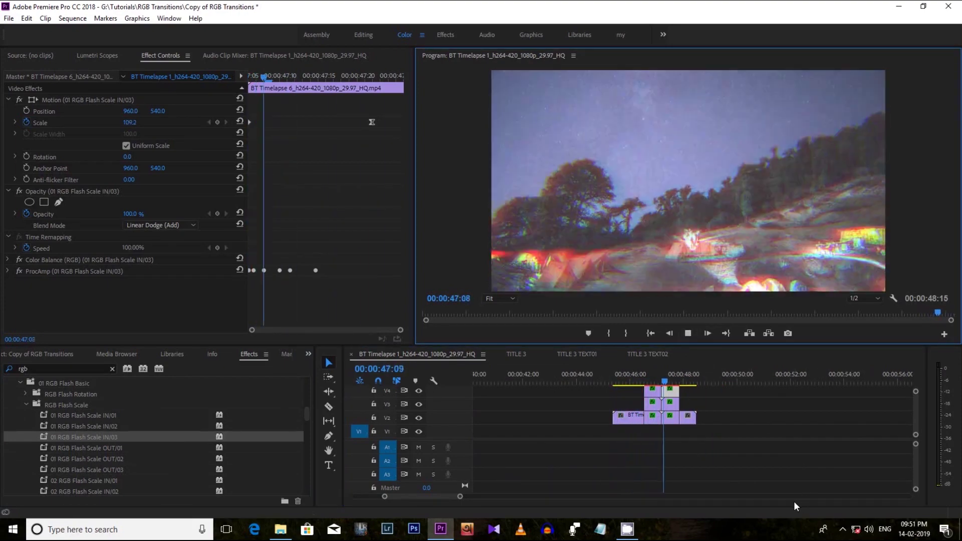
left_click(14, 356)
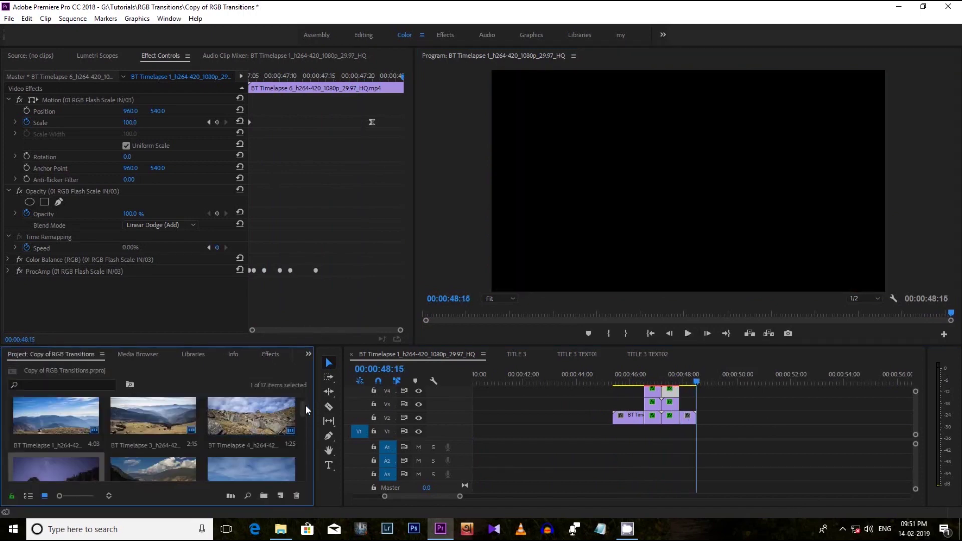
Set an In point on 22i.MOV in Source and drag it onto V2 after the timelapse section.
left_click_drag(302, 408, 304, 431)
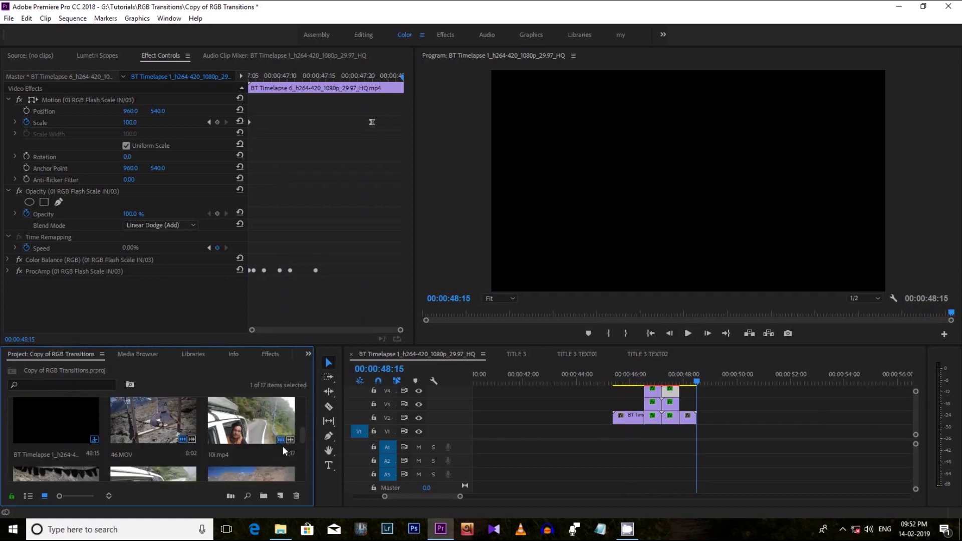
left_click_drag(303, 434, 308, 460)
left_click(62, 429)
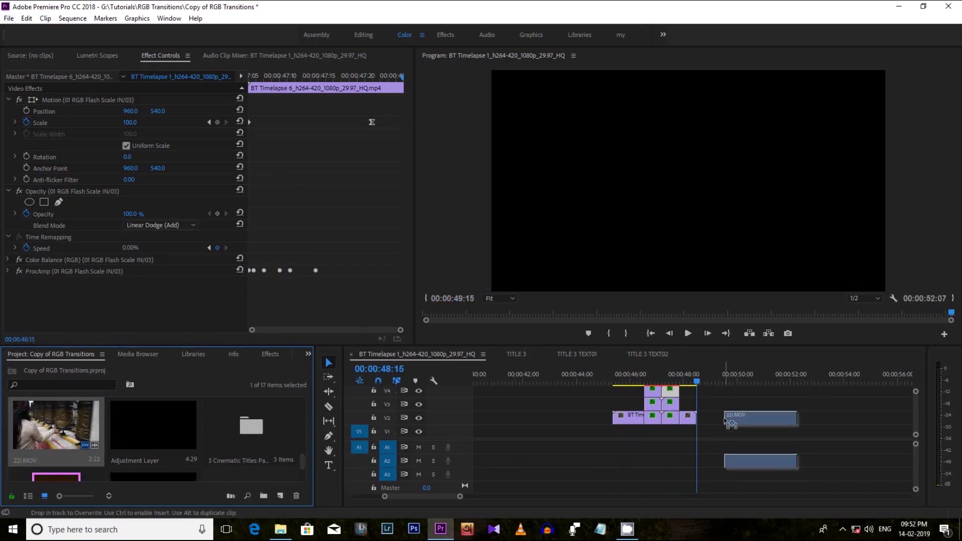
double_click(62, 428)
left_click_drag(158, 311, 259, 314)
key("i")
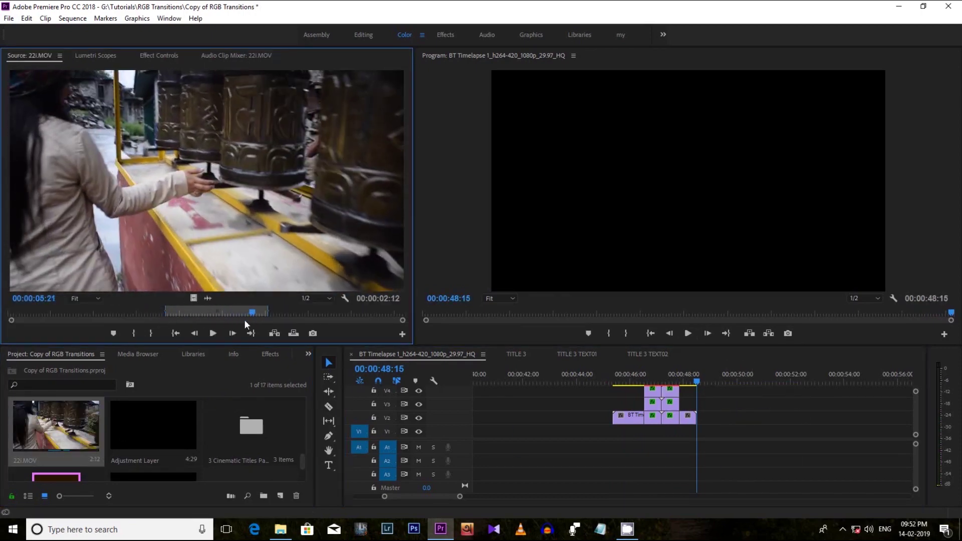
left_click_drag(250, 281, 722, 417)
left_click_drag(301, 461, 303, 421)
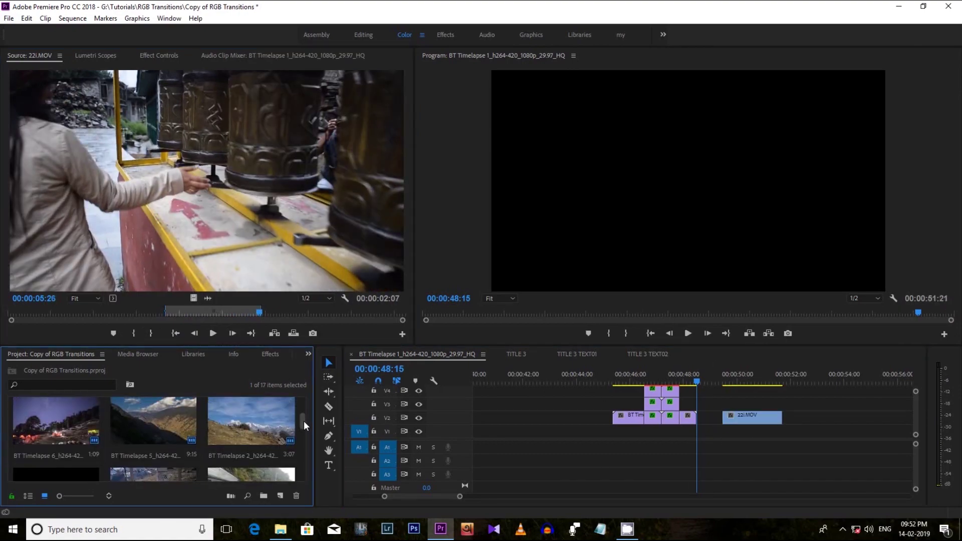
Mark In and Out on 46.MOV, add it after 22i.MOV and trim the join.
double_click(153, 433)
key("i")
mouse_move(68, 309)
left_mouse_down()
mouse_move(51, 313)
mouse_move(152, 313)
left_mouse_up()
key("o")
mouse_move(201, 180)
left_mouse_down()
mouse_move(812, 417)
mouse_move(705, 417)
left_mouse_up()
left_click_drag(607, 418, 625, 417)
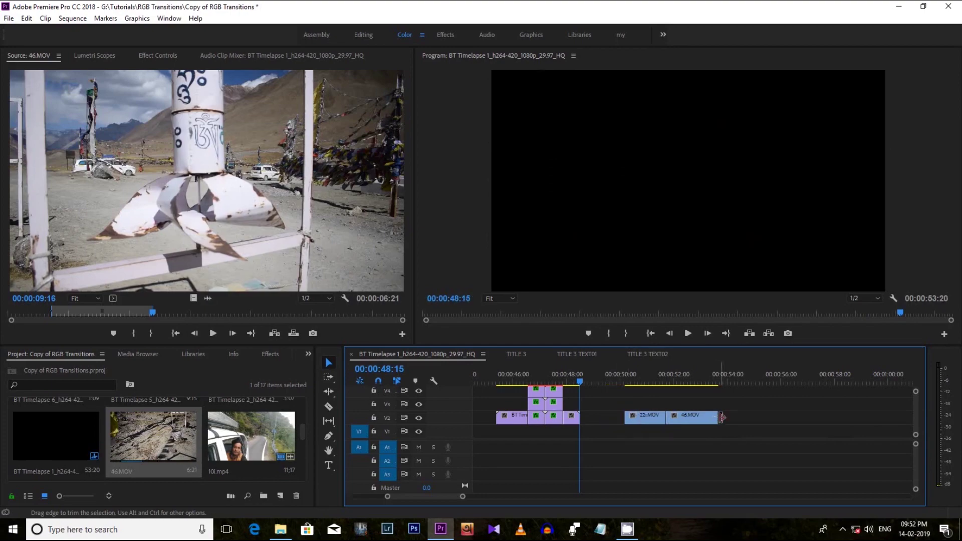
Zoom in and razor-cut both sides of the 22i/46.MOV join to isolate a short piece.
left_click(661, 381)
key("=")
key("=")
key("=")
key("space")
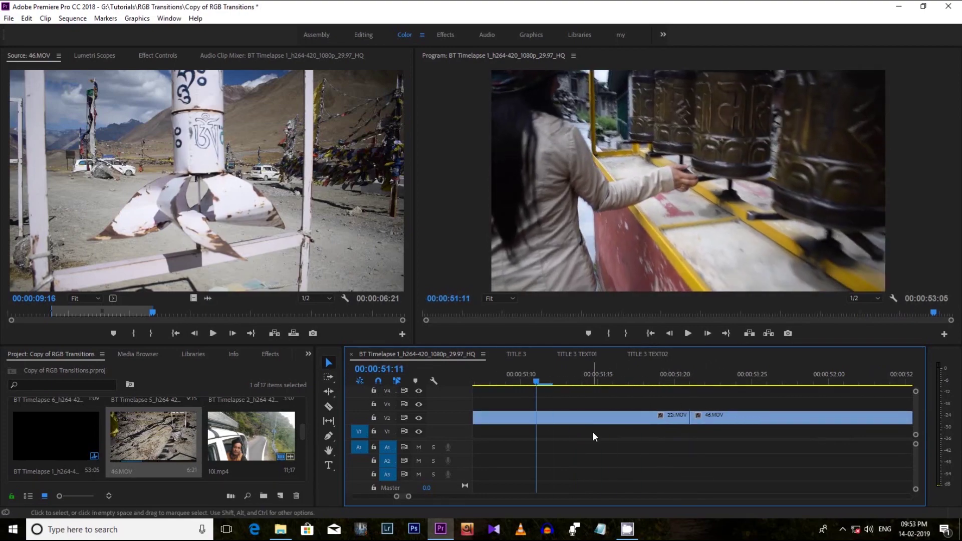
key("c")
left_click(609, 417)
left_click(642, 417)
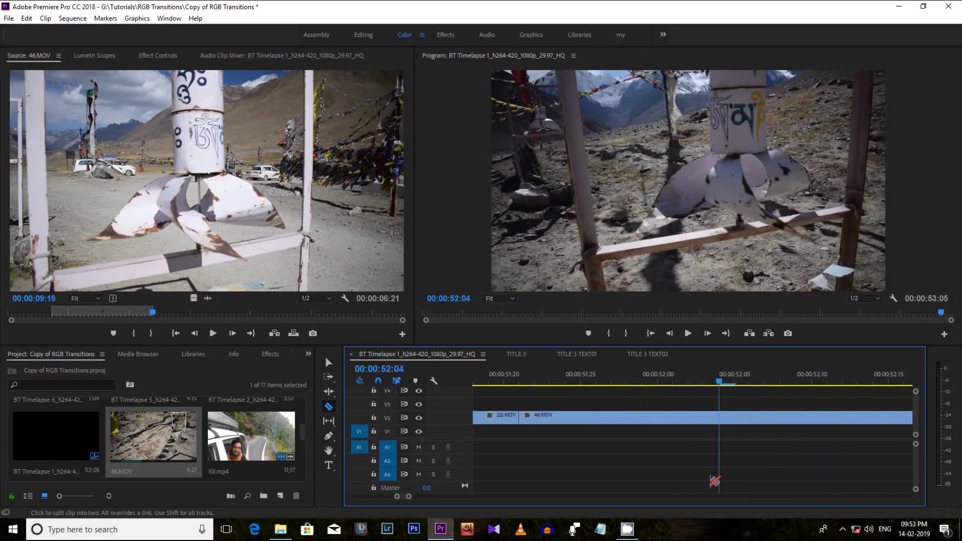
key("v")
key("-")
key("-")
key("-")
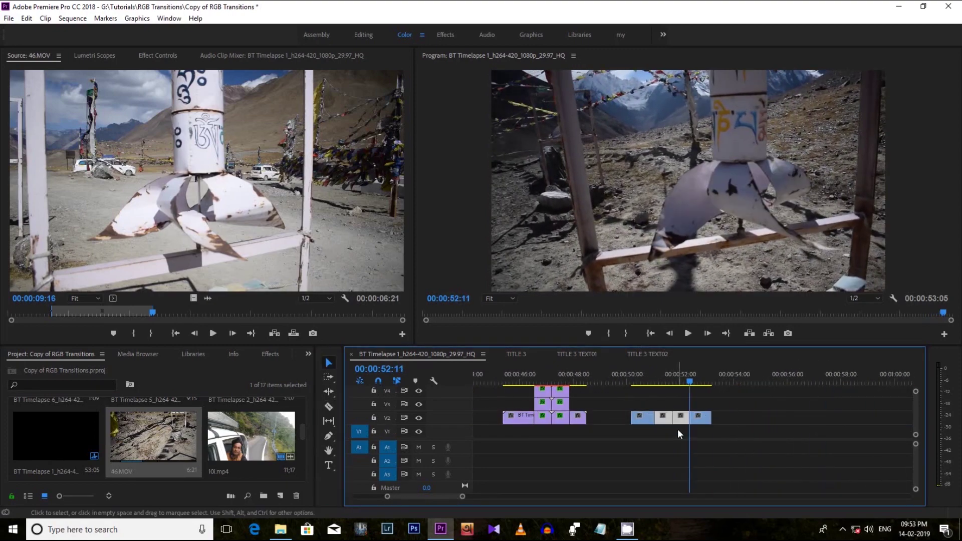
key("shift+7")
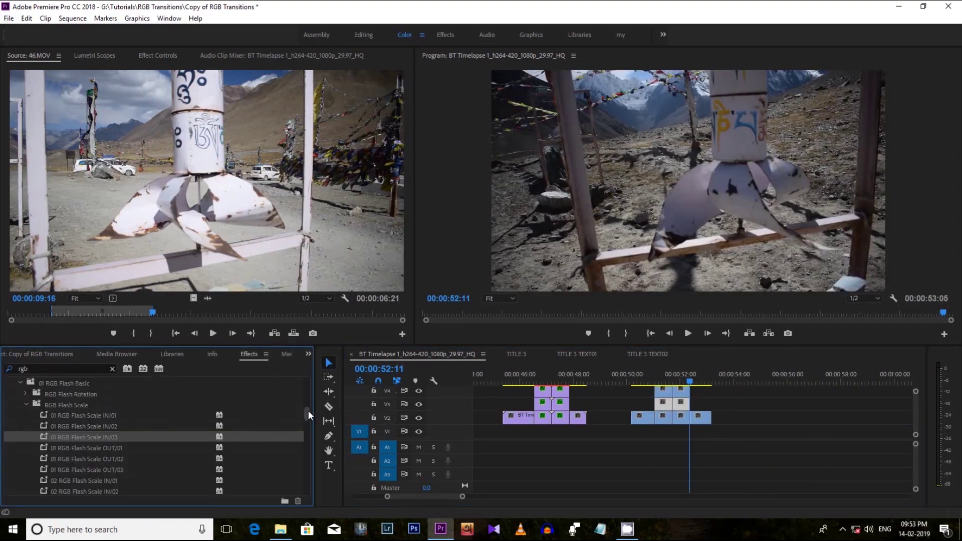
Apply the RGB Flash Rotation IN/OUT presets, including Rotation OUT/02, to the stacked 22i.MOV–46.MOV pieces.
left_click_drag(308, 416, 309, 405)
left_click(26, 438)
scroll(306, 407, "down", 2)
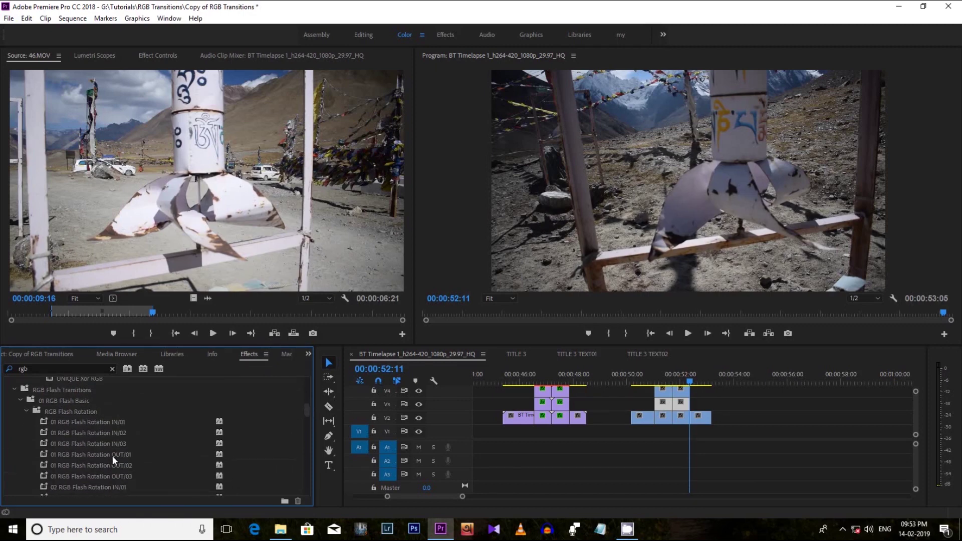
left_click(111, 465)
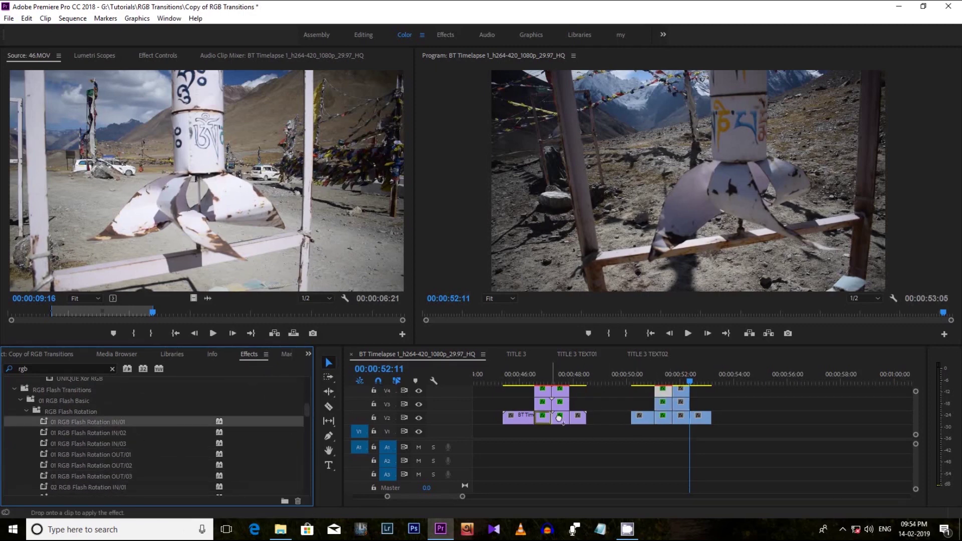
Play the rotation transition near 52 seconds twice from just before the cut.
left_click(628, 374)
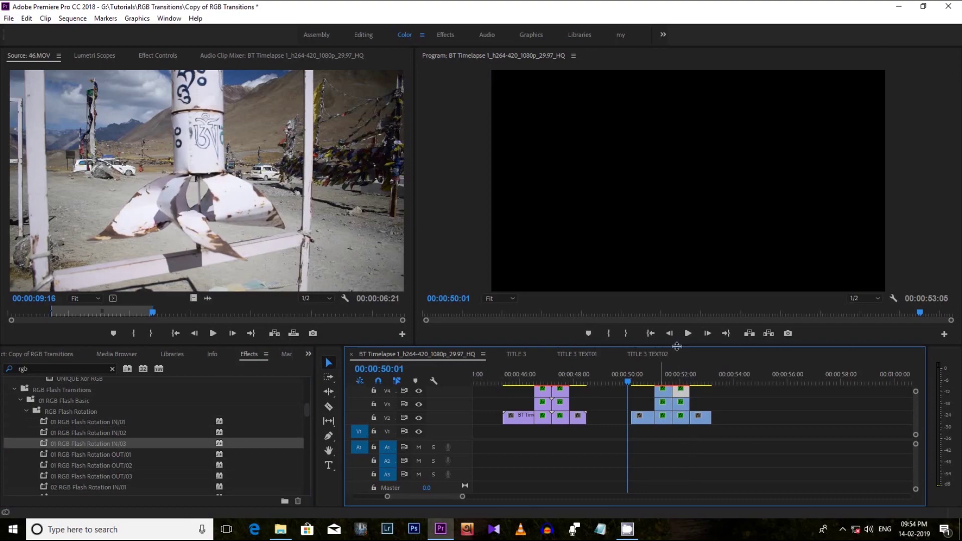
left_click(689, 333)
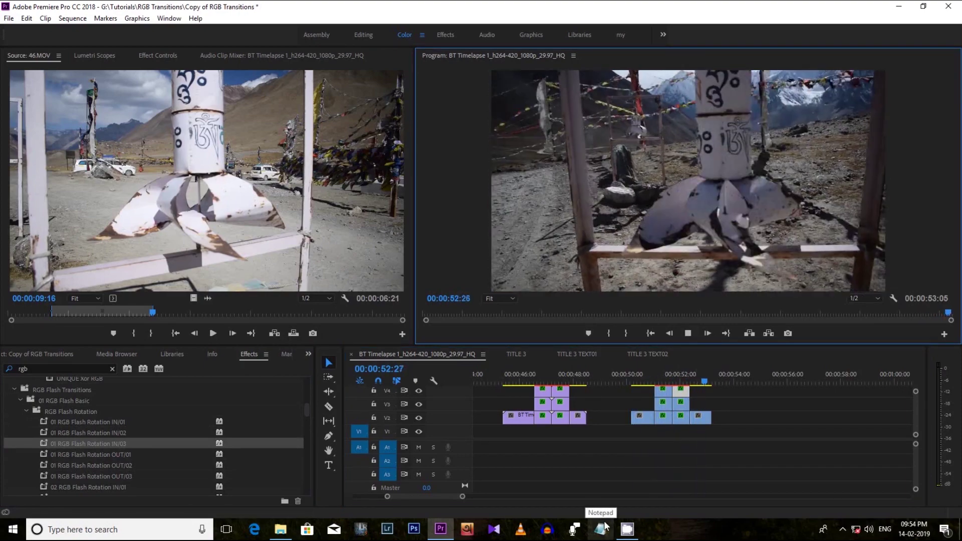
left_click(632, 380)
left_click(689, 333)
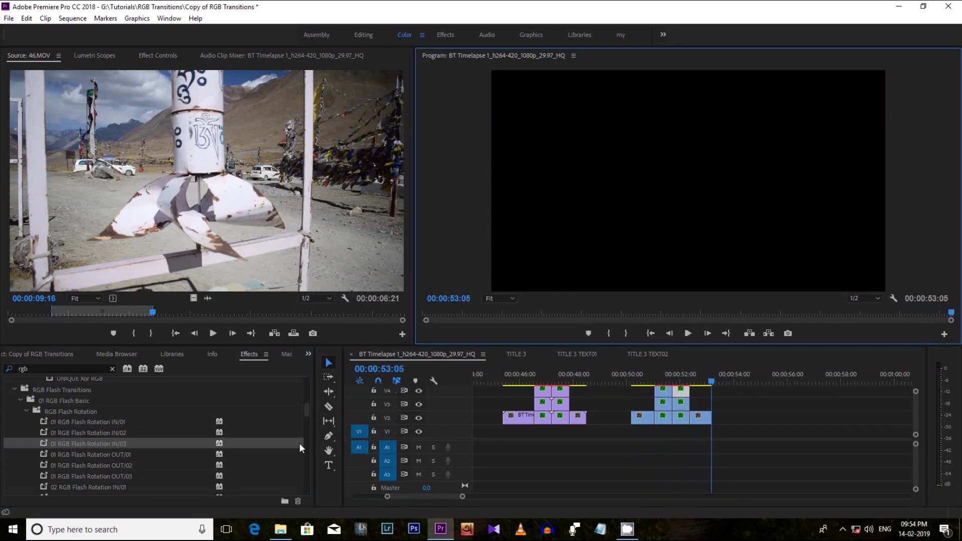
Preview the RGB Flash Zoom Distortion on the 58.MOV–25.MOV cut twice, after collapsing the Rotation folder.
left_click(26, 411)
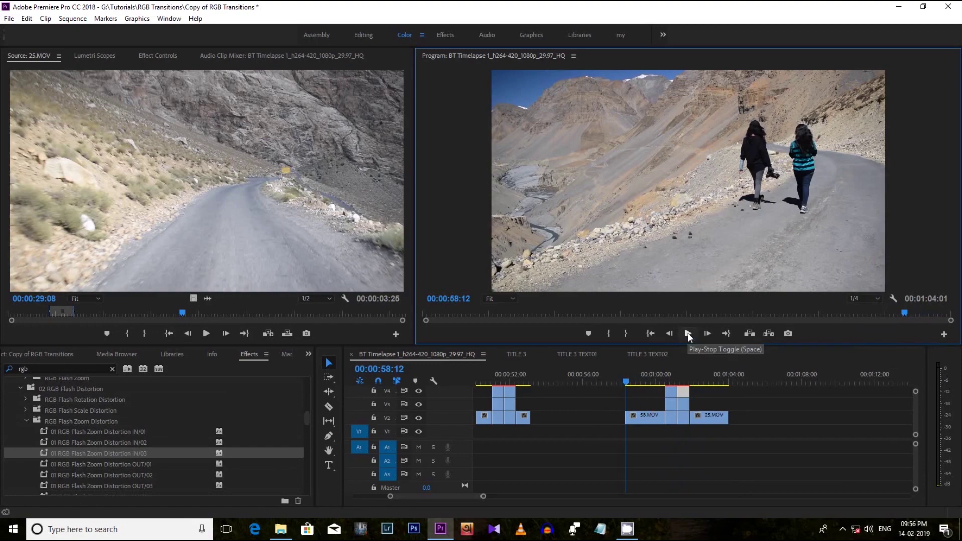
left_click(688, 334)
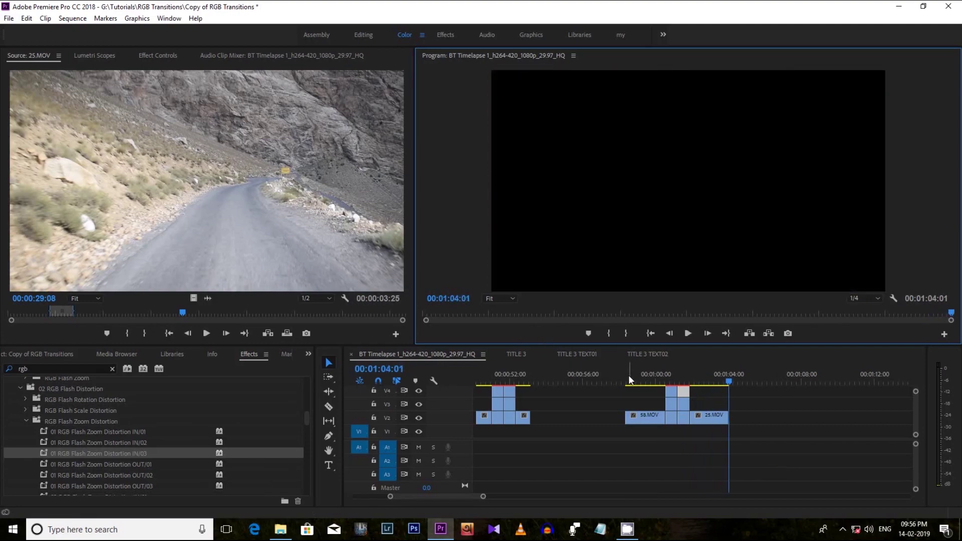
left_click(628, 375)
left_click(688, 333)
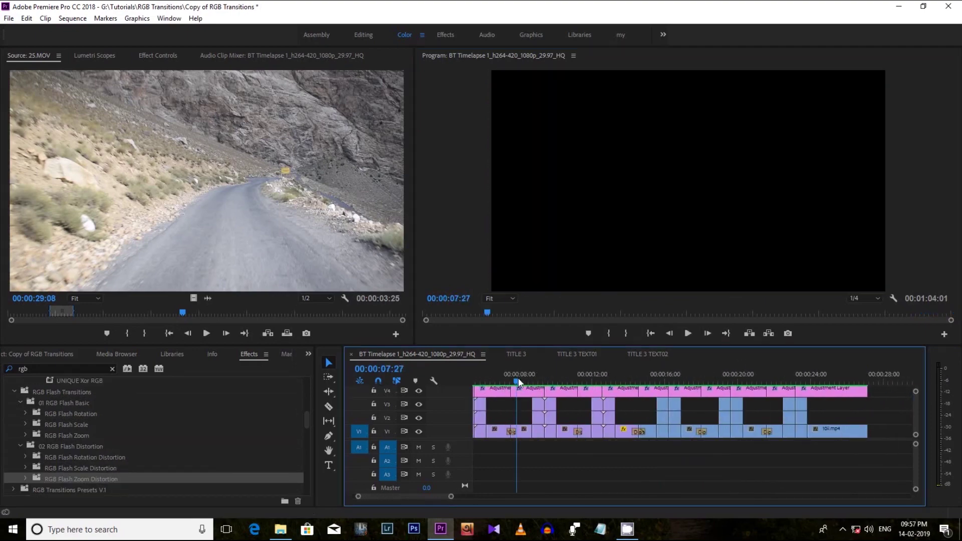
left_click_drag(518, 378, 503, 377)
left_click(690, 335)
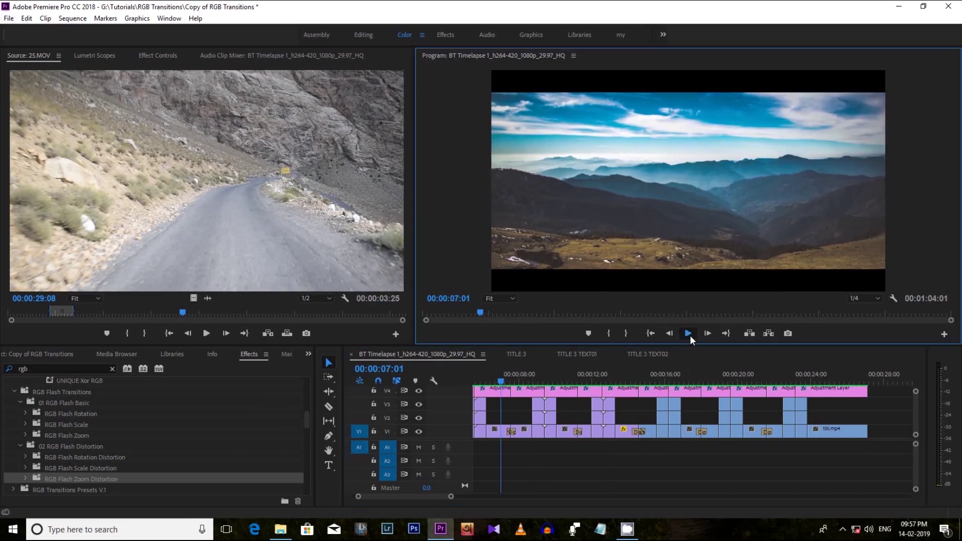